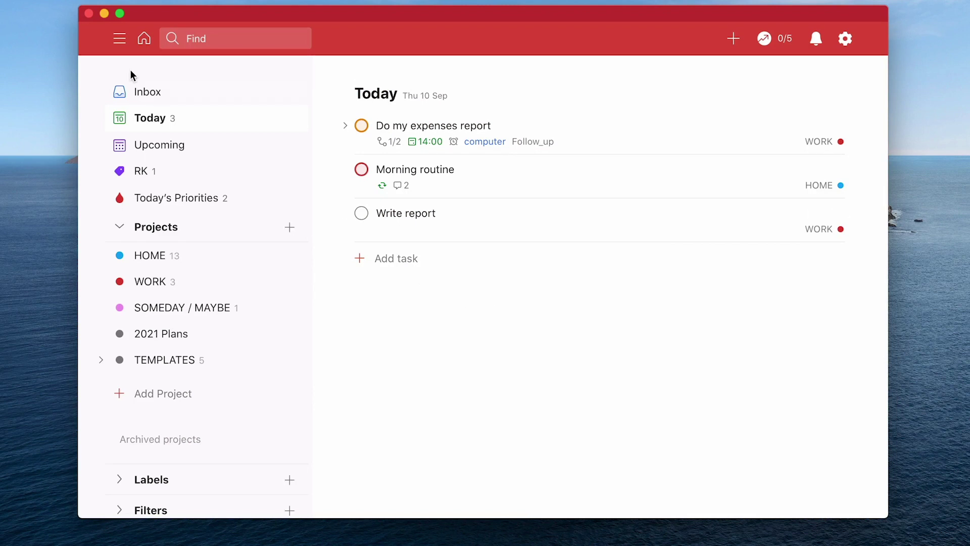
Step: Open the empty Inbox and start a new task typed '!!REMINDER!! Buy more coffee'
click(155, 94)
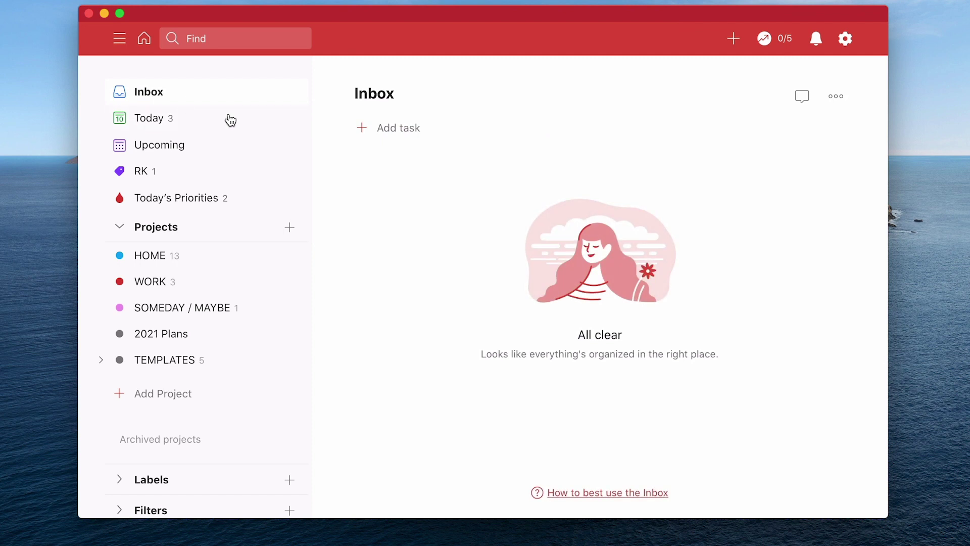
click(405, 131)
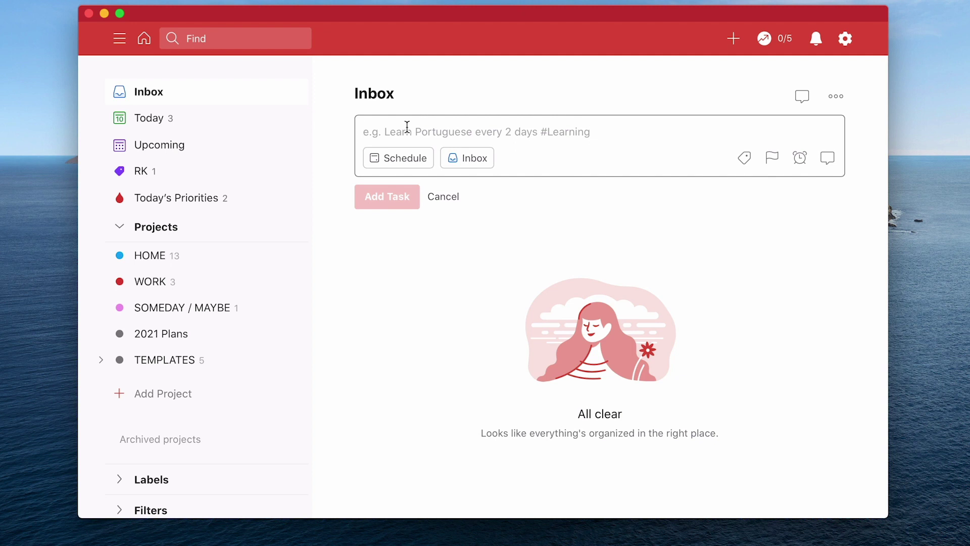
text(!!)
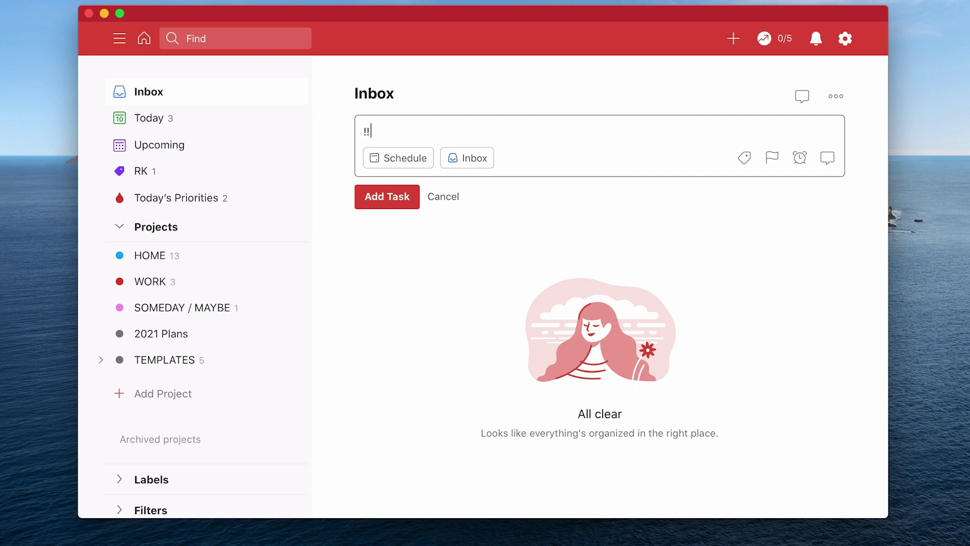
text(REMINDER!! Buy mo)
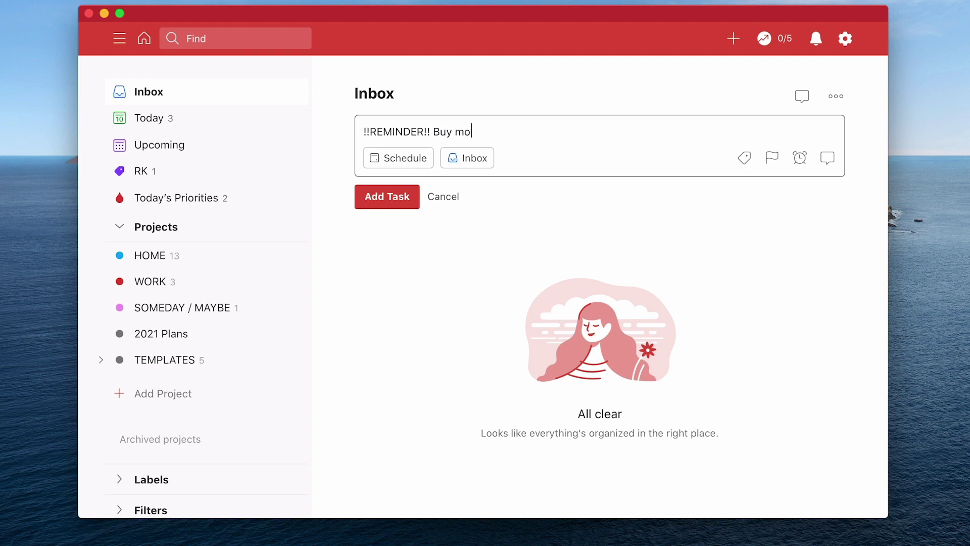
text(re coffee)
Step: Add the coffee reminder, then add a second task '[REMINDER] buy more tea'
click(388, 204)
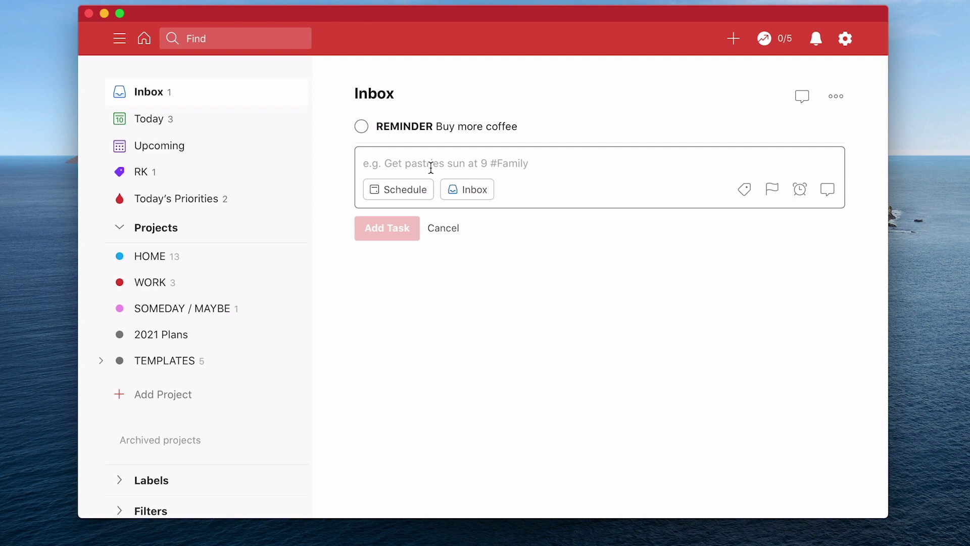
text(*)
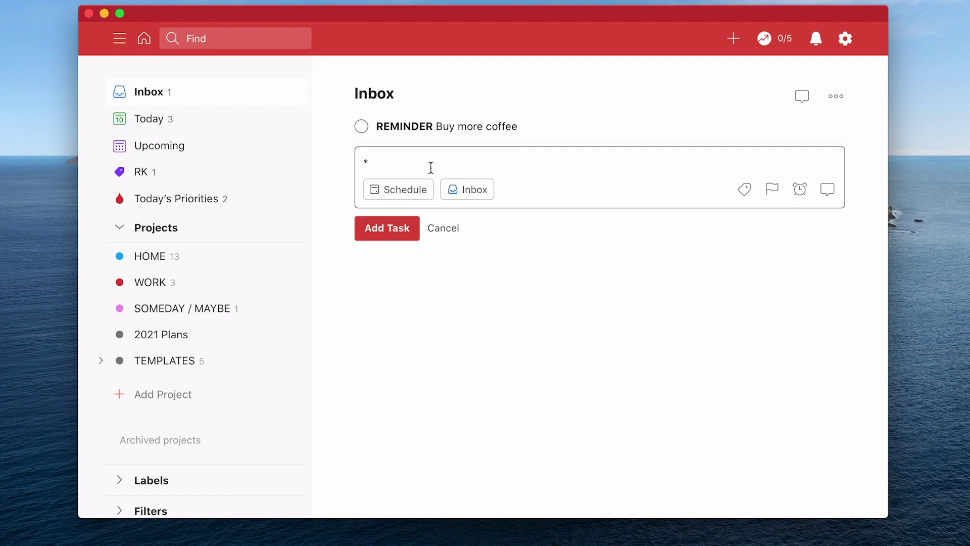
text(*)
text(REMIND)
key(BackSpace)
key(BackSpace)
key(BackSpace)
key(BackSpace)
key(BackSpace)
key(BackSpace)
text([REMINDER] buy more)
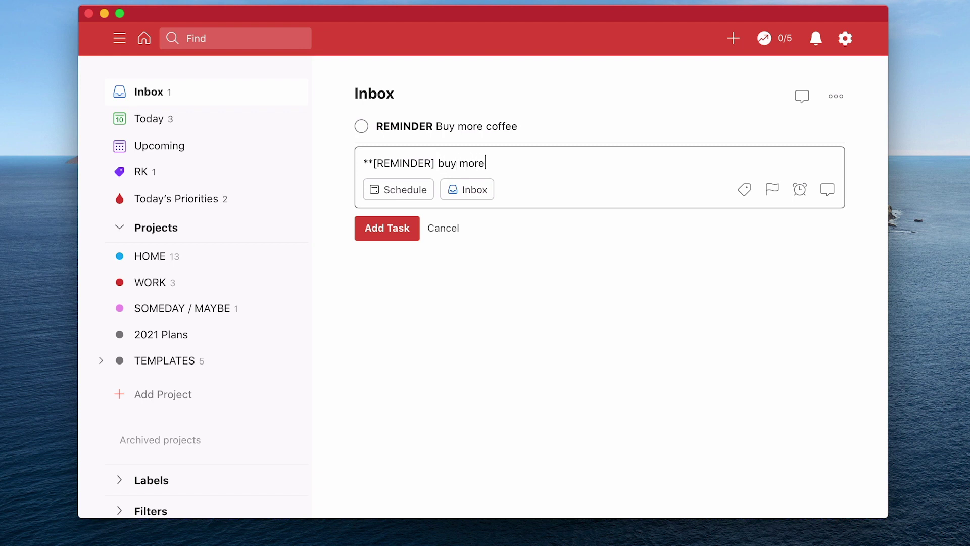
text( tea)
click(376, 228)
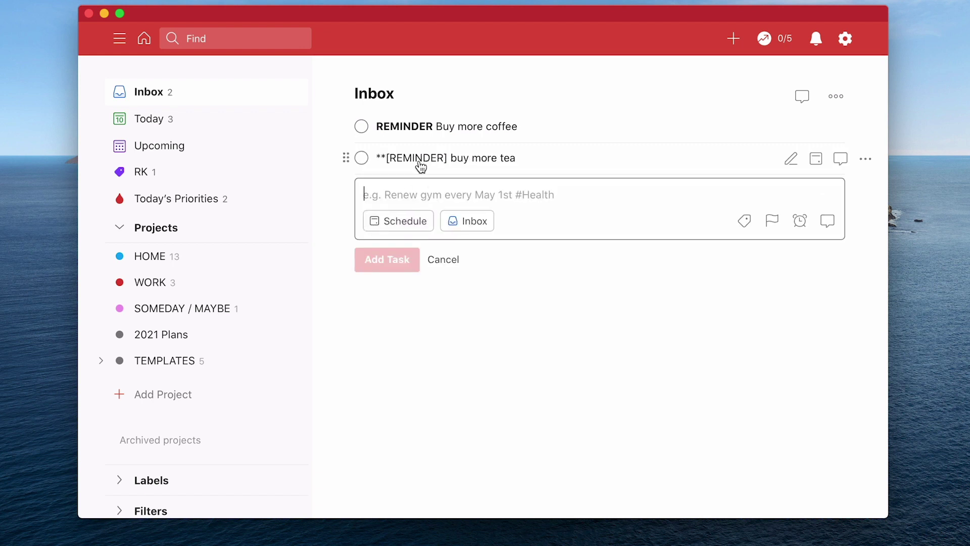
Step: Edit the tea task so [REMINDER] is wrapped in ** for bold, and save it
click(793, 160)
click(438, 163)
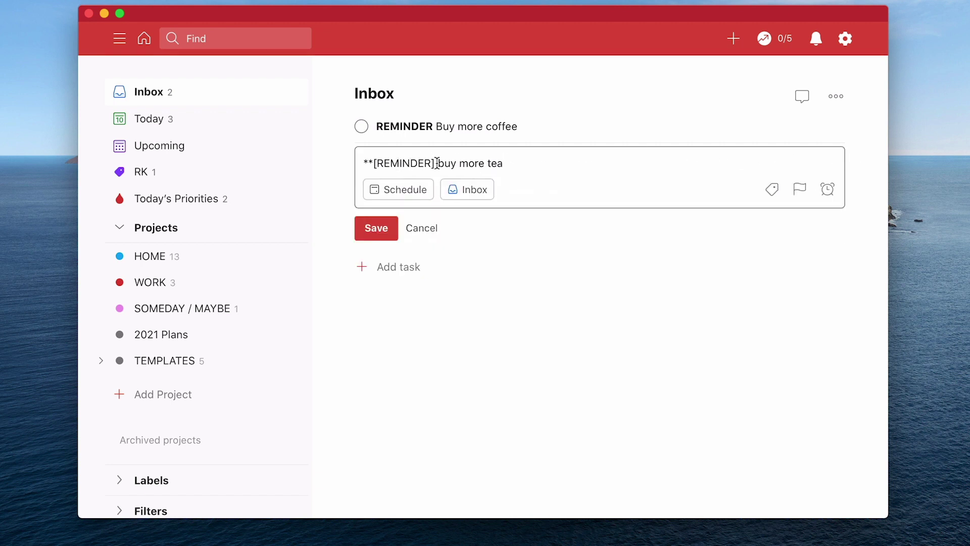
key(Left)
text(**)
click(375, 234)
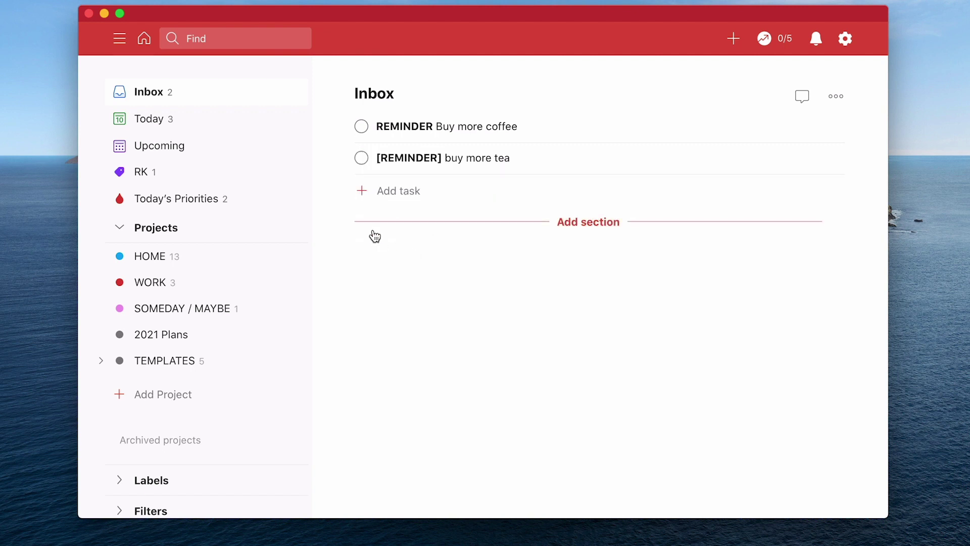
Step: Add the task '*[REMINDER]*' so it shows in italics, then close the task entry
click(405, 192)
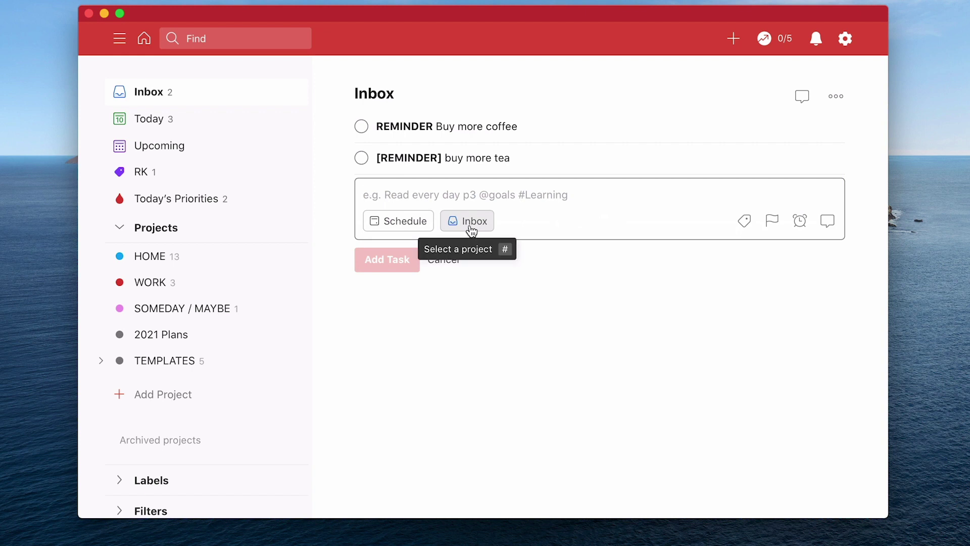
text(*)
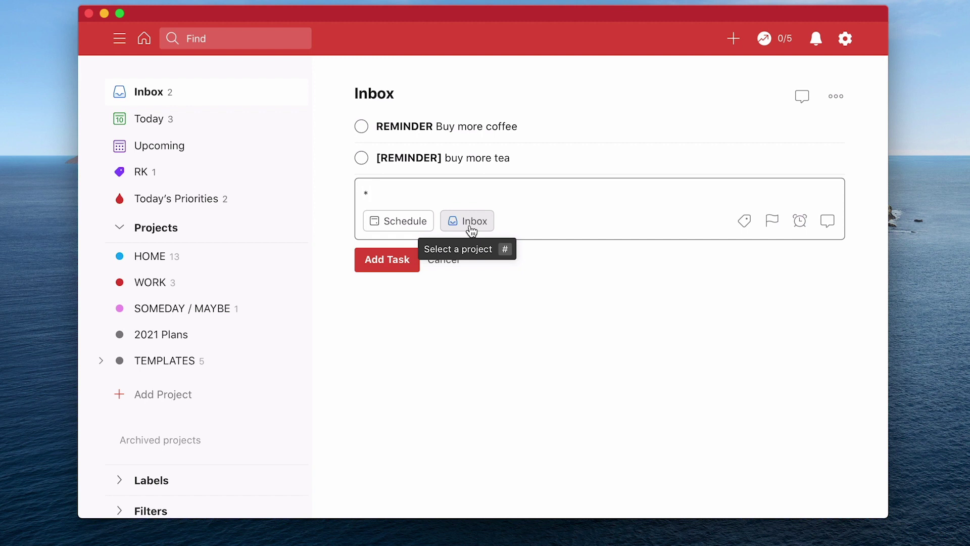
text([REMINDE)
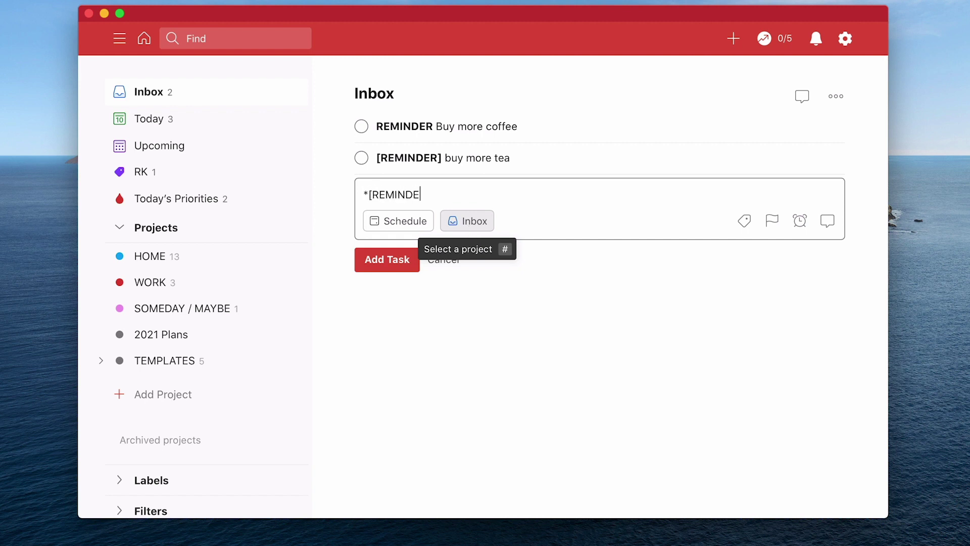
text(R]*)
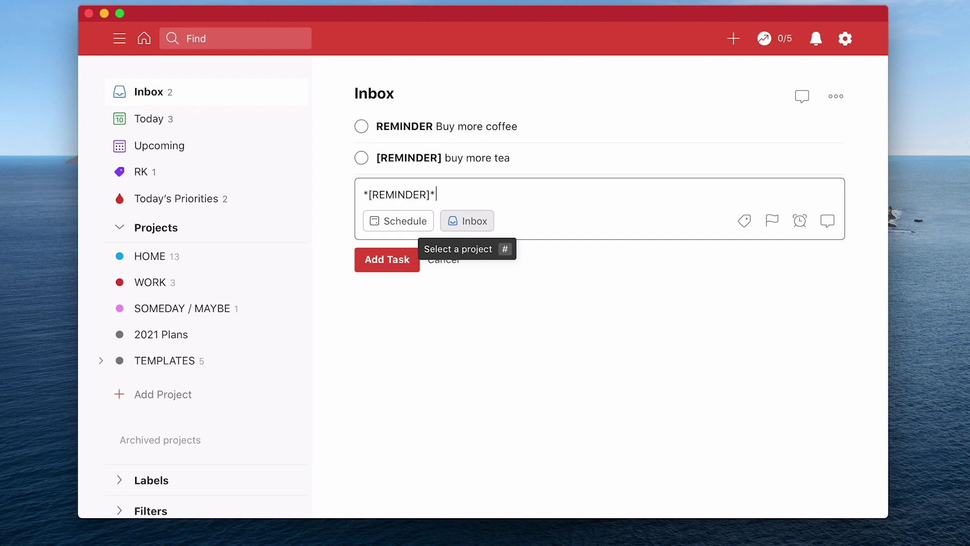
click(394, 262)
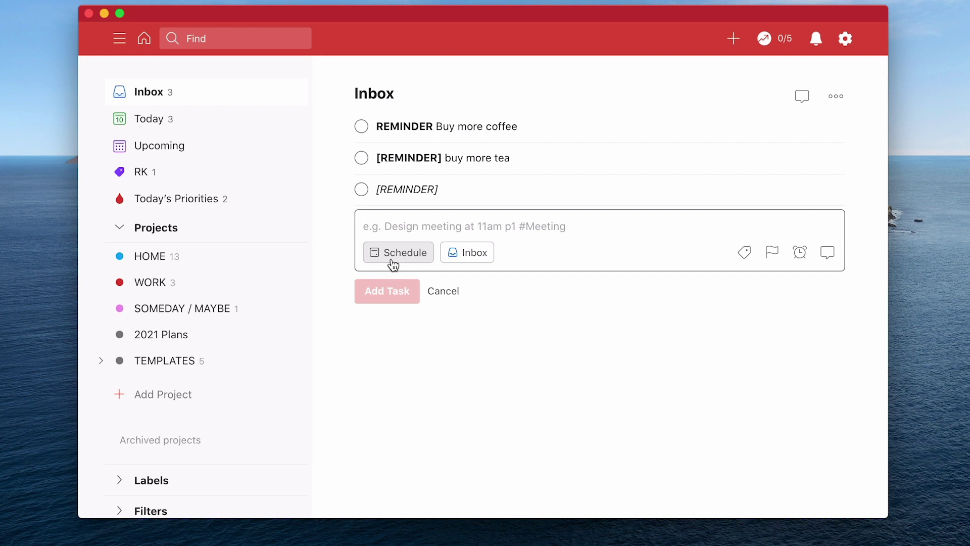
click(443, 291)
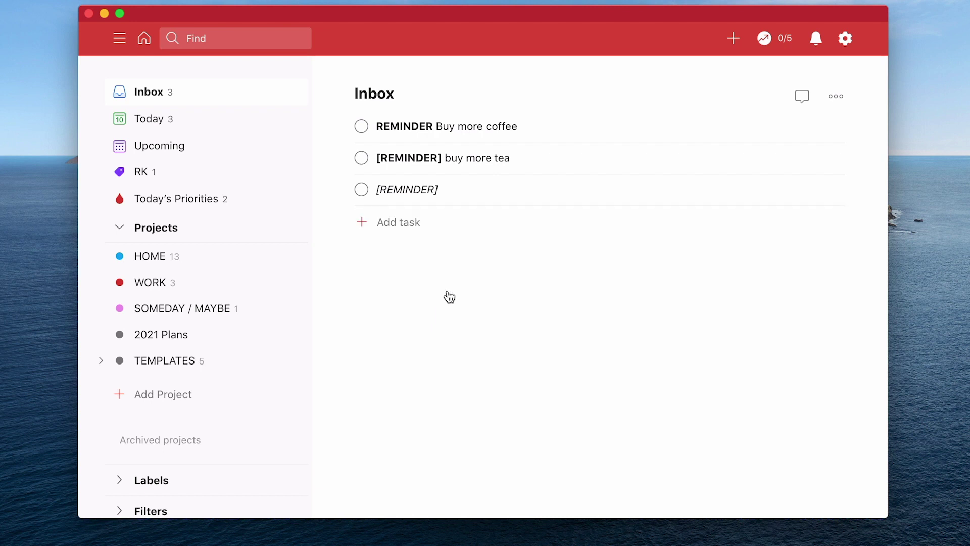
Step: Reopen the coffee, tea and italic [REMINDER] tasks and re-save them unchanged
click(460, 133)
click(424, 89)
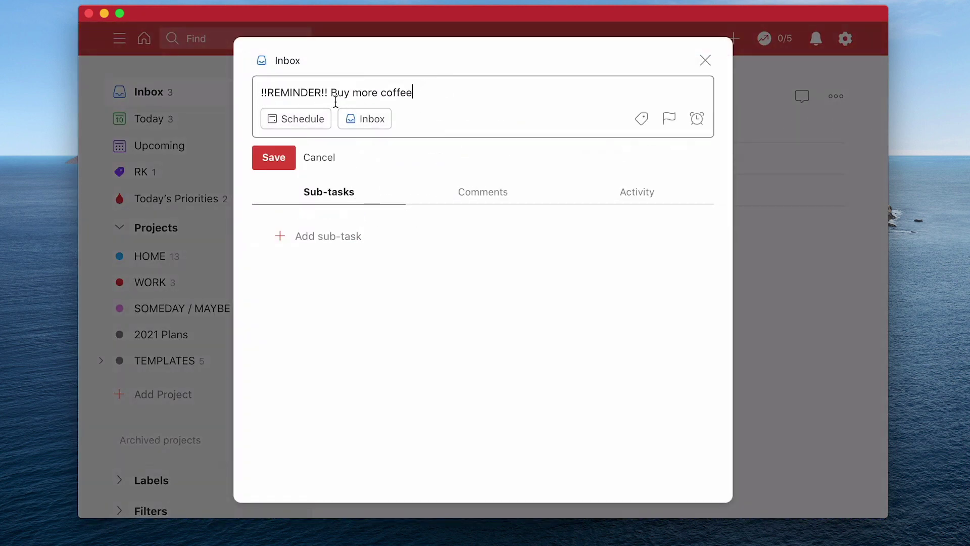
click(706, 61)
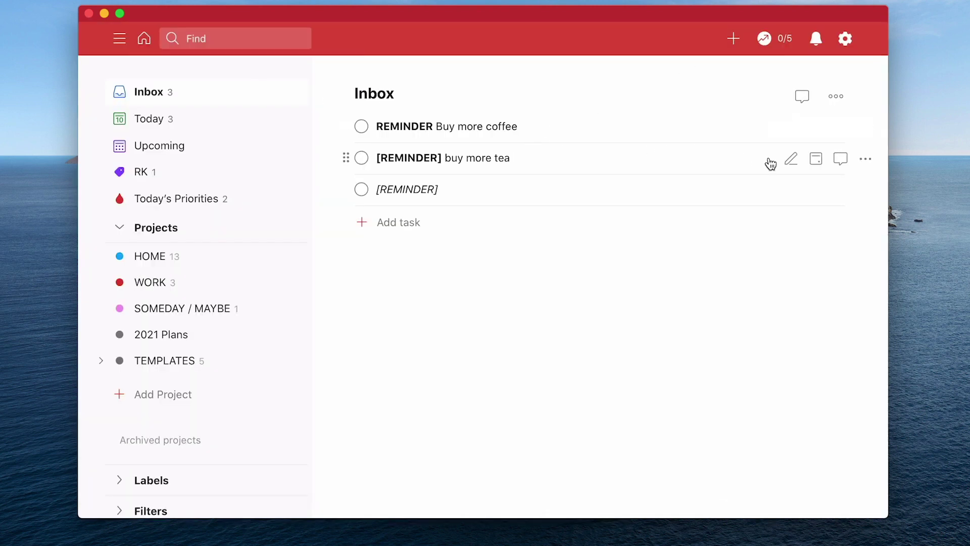
click(791, 159)
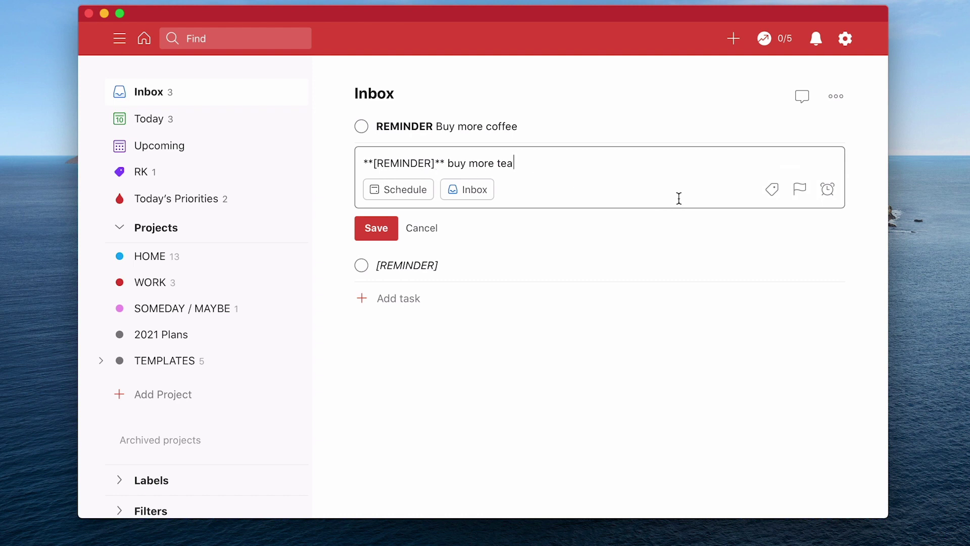
click(375, 228)
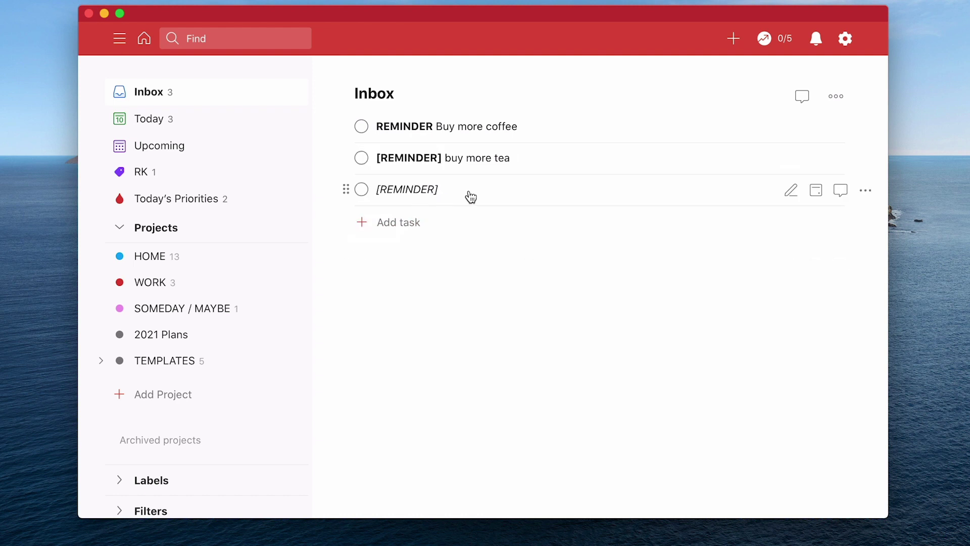
click(790, 190)
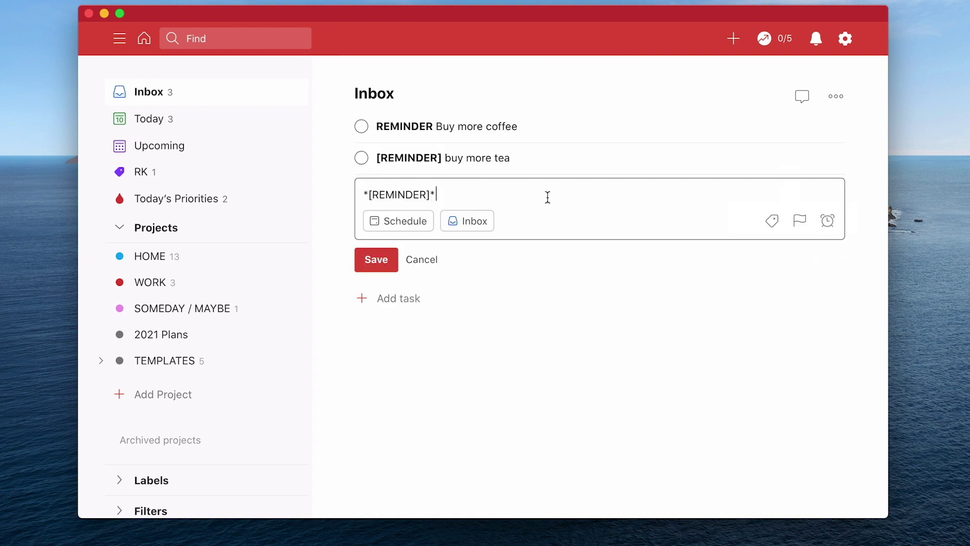
click(390, 253)
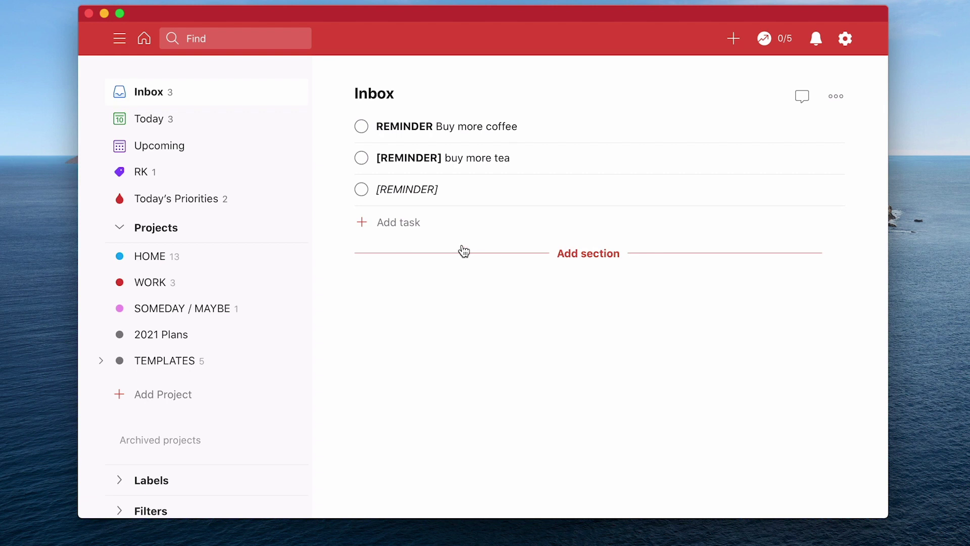
Step: Start a new Inbox task reading 'Take dog for a walk today'
click(415, 226)
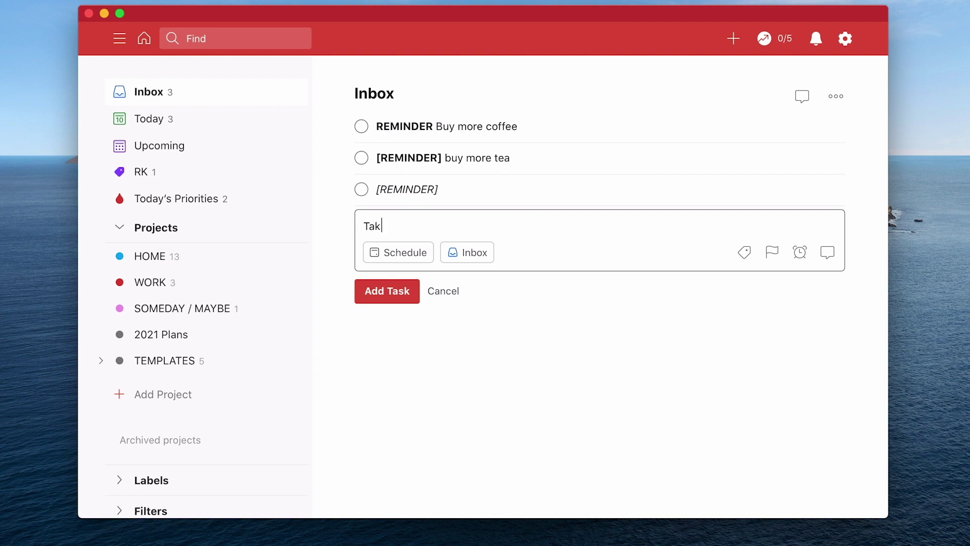
text(e dog for a walk today)
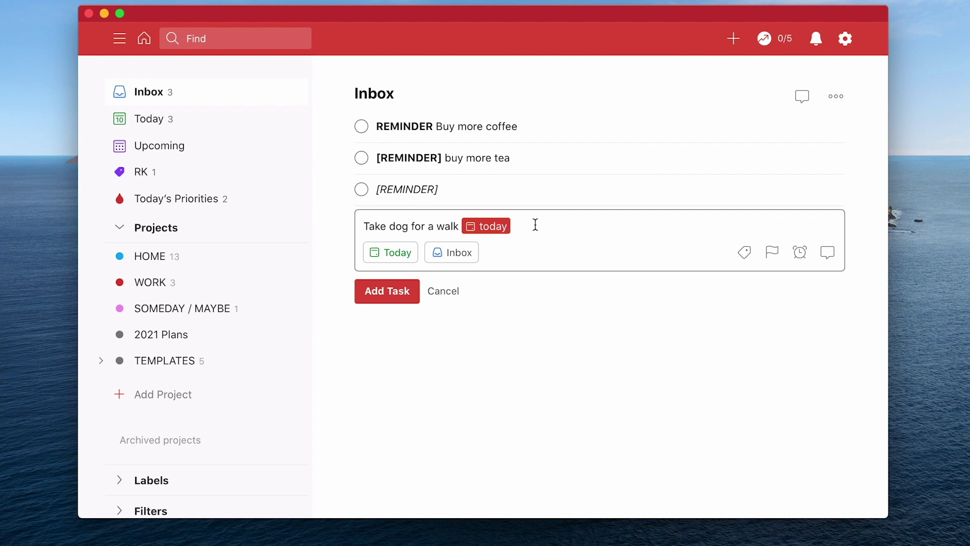
Step: Give the dog-walking task priority p1 and the chores label, add it, and close the editor
text(p1)
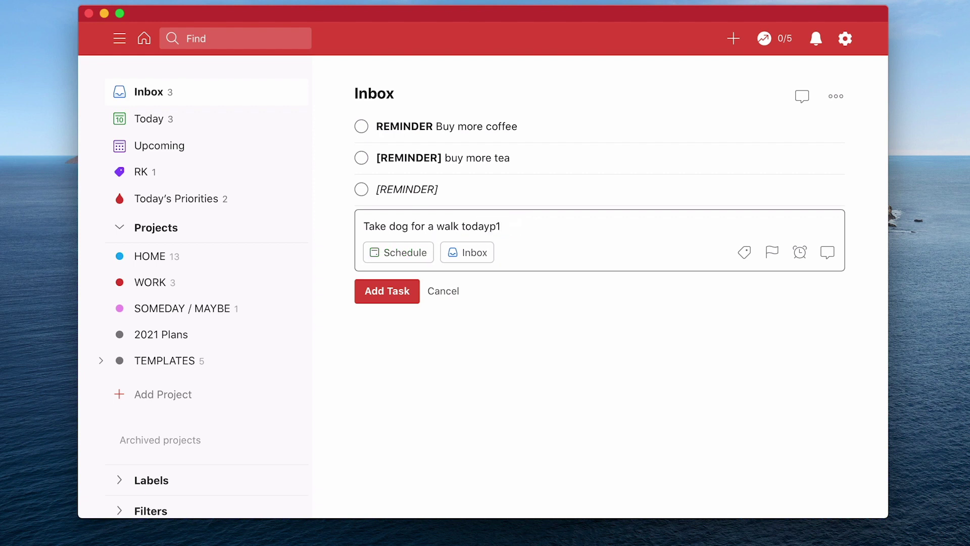
key(BackSpace)
key(BackSpace)
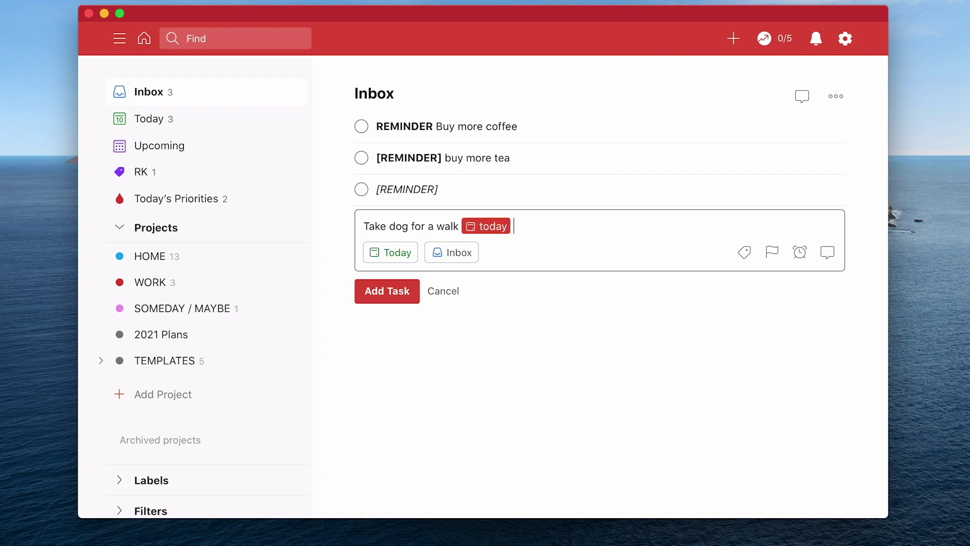
text(p1)
text(@)
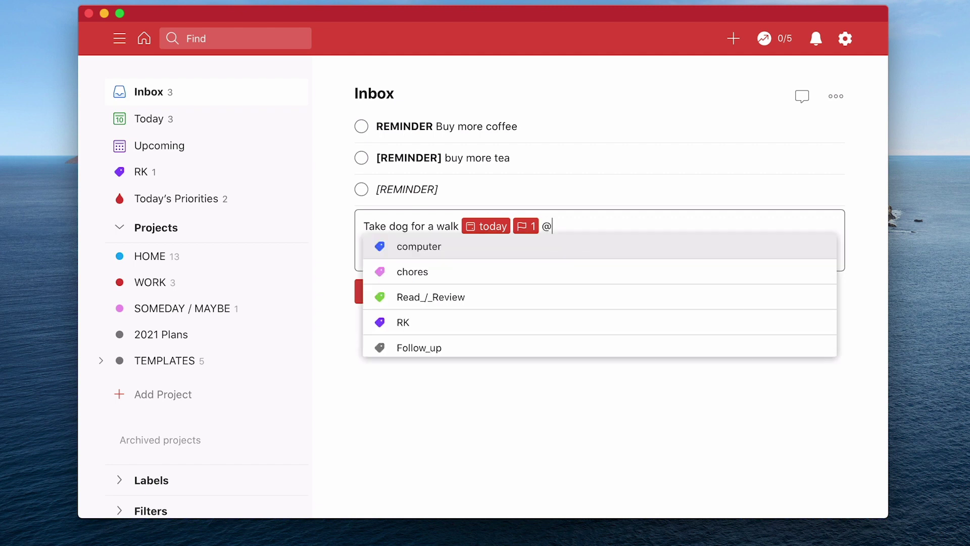
click(498, 271)
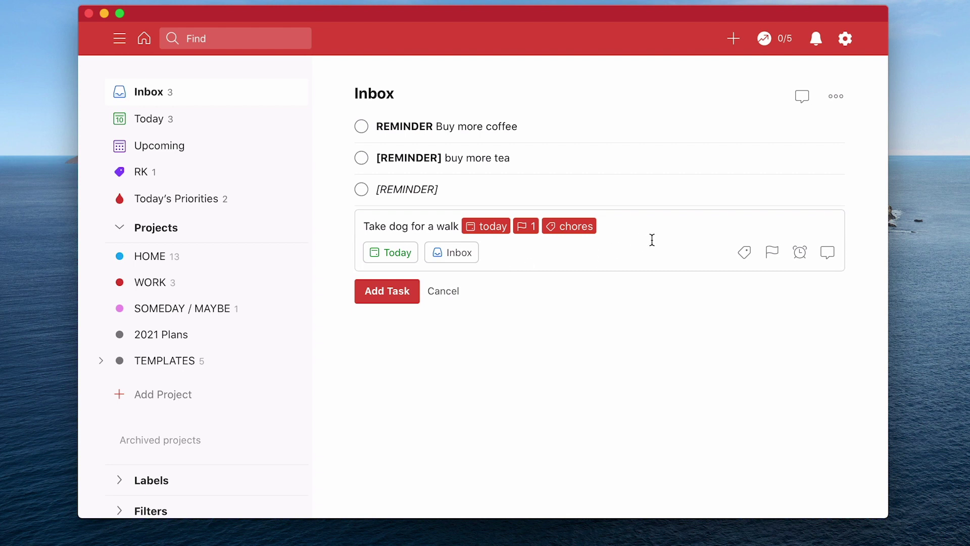
click(375, 292)
mouse_move(389, 239)
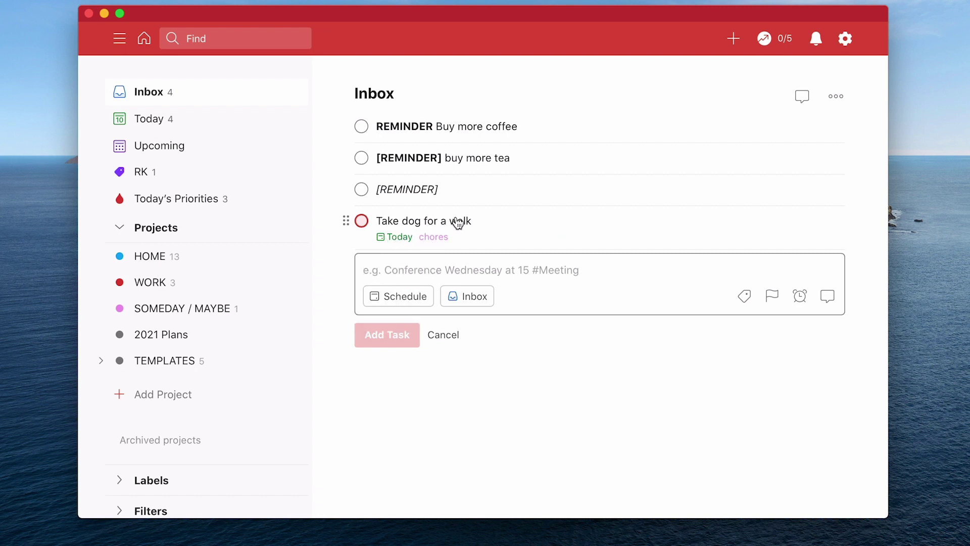
click(454, 337)
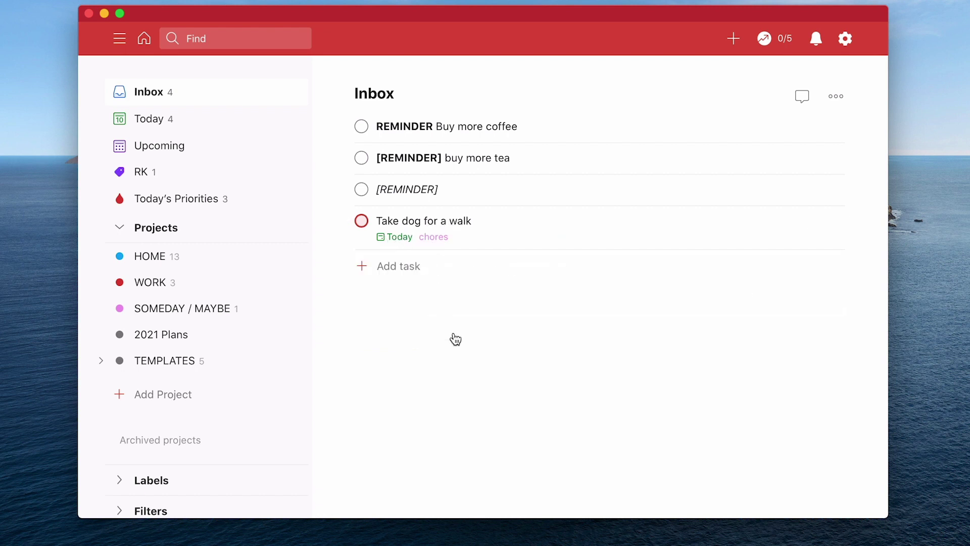
Step: Open Take dog for a walk and try the @ label and # project suggestions in its title
click(461, 226)
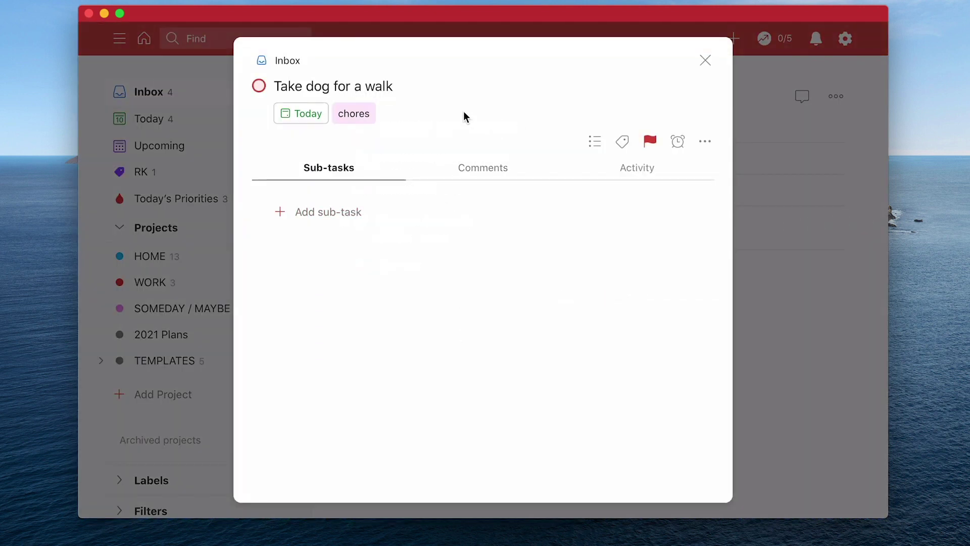
click(395, 86)
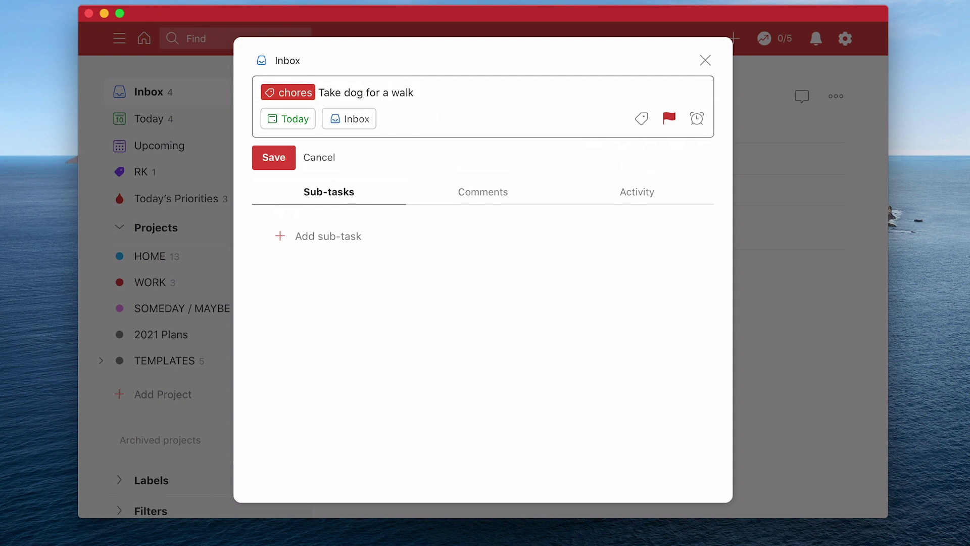
text(@)
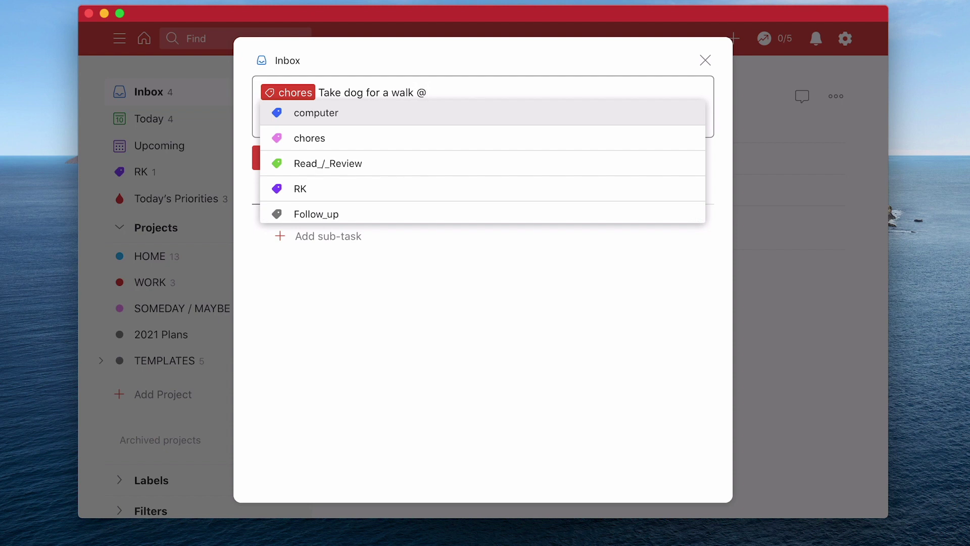
key(BackSpace)
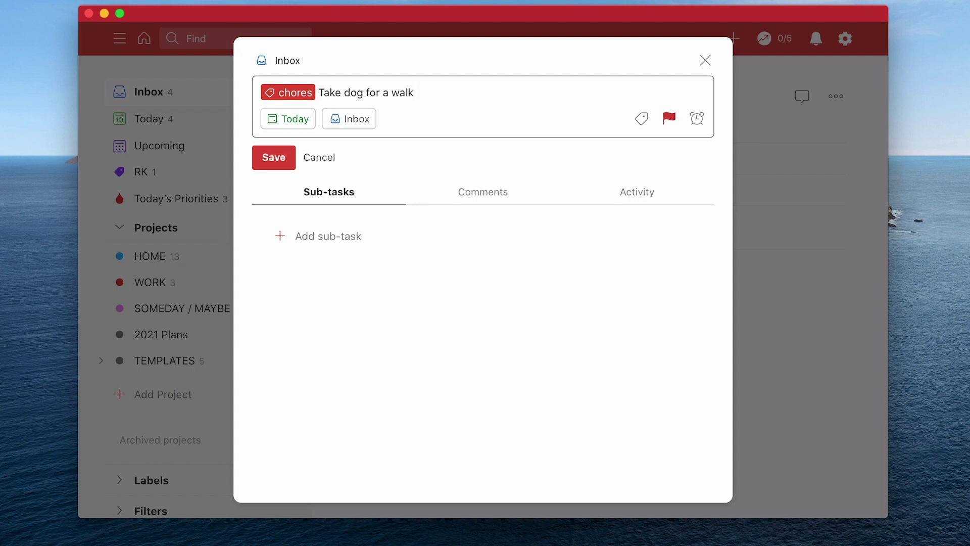
text(#)
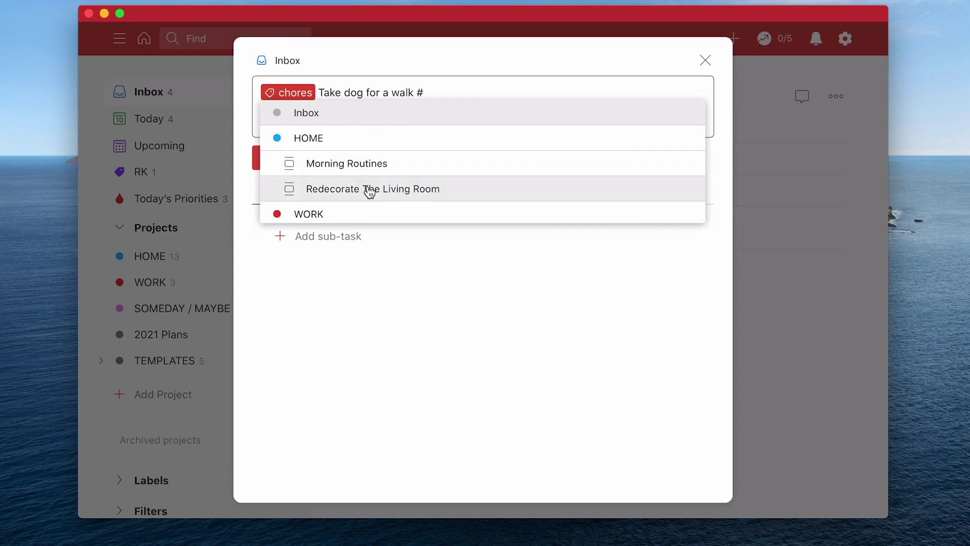
Step: Remove the # trigger, save the unchanged title, close the details, and switch to Safari
scroll(368, 191, down, 2)
scroll(369, 190, down, 2)
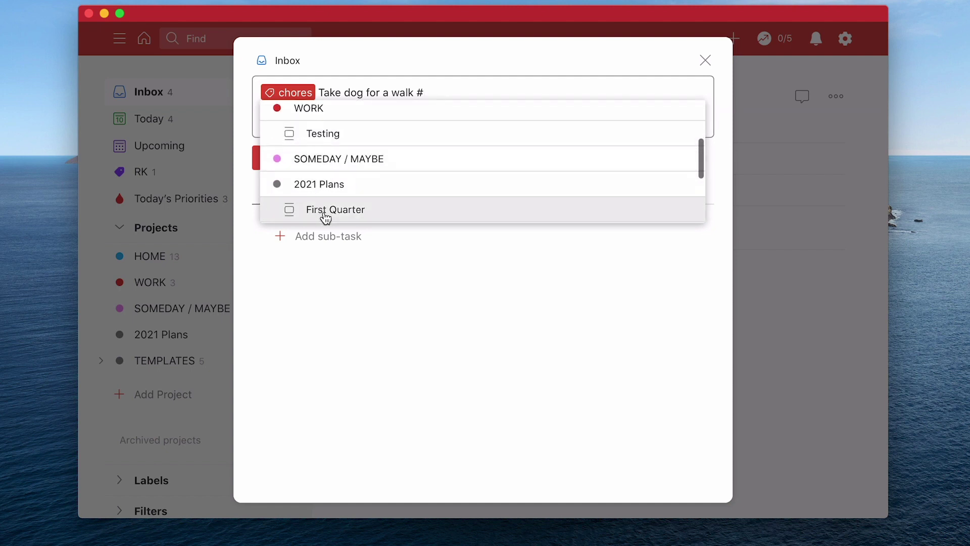
scroll(324, 215, down, 5)
scroll(326, 217, up, 8)
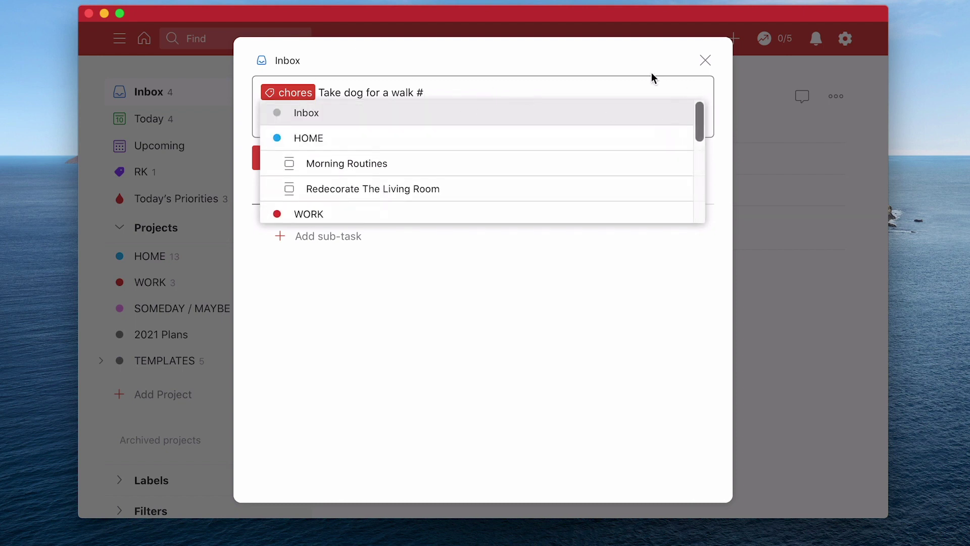
click(618, 81)
key(BackSpace)
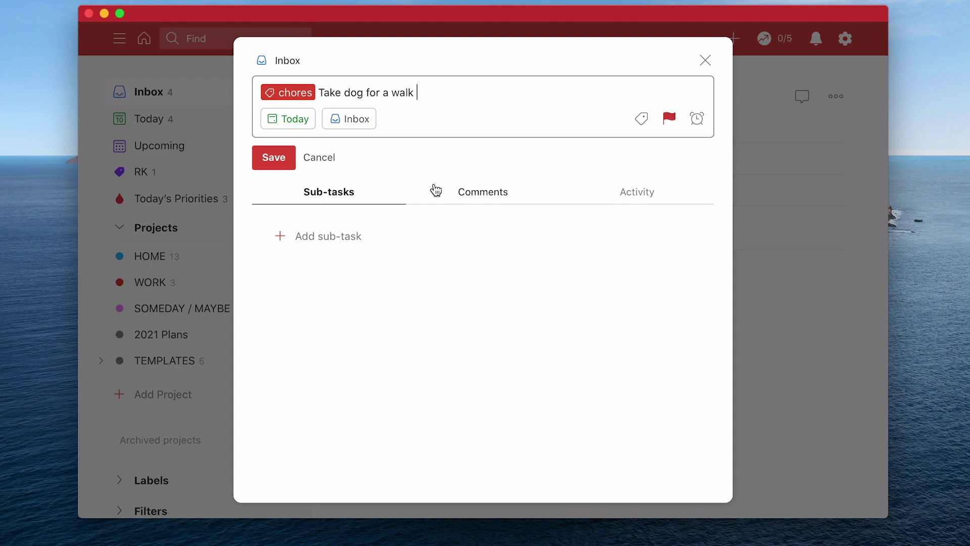
click(273, 162)
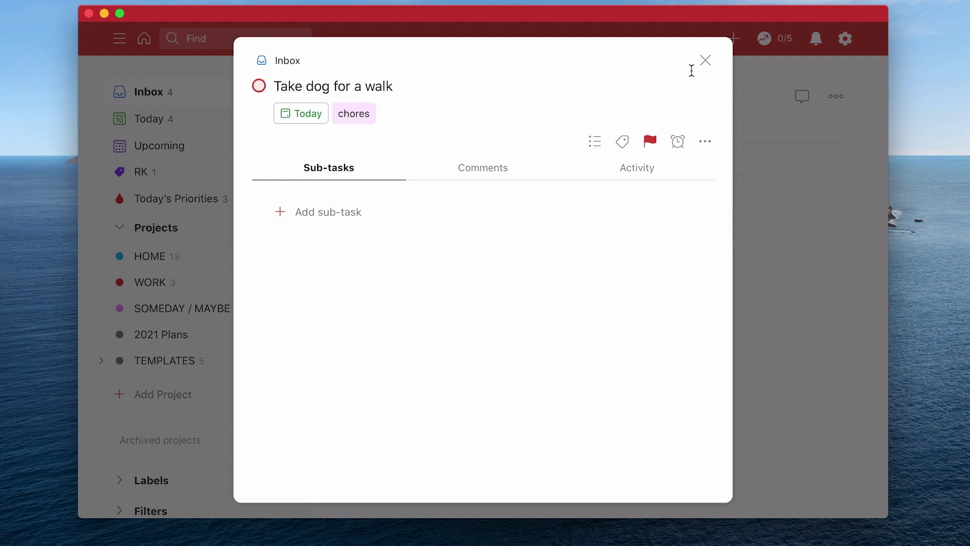
click(705, 61)
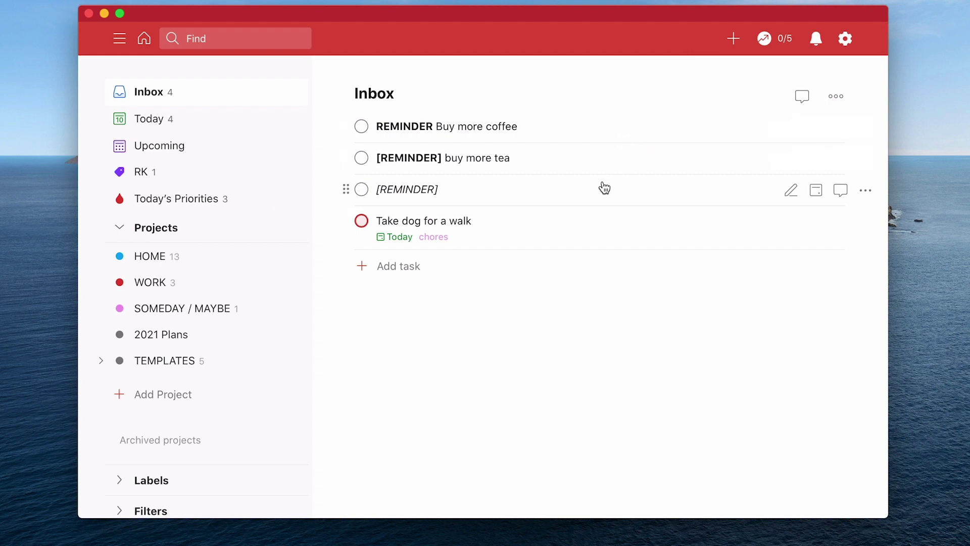
key(ctrl+Right)
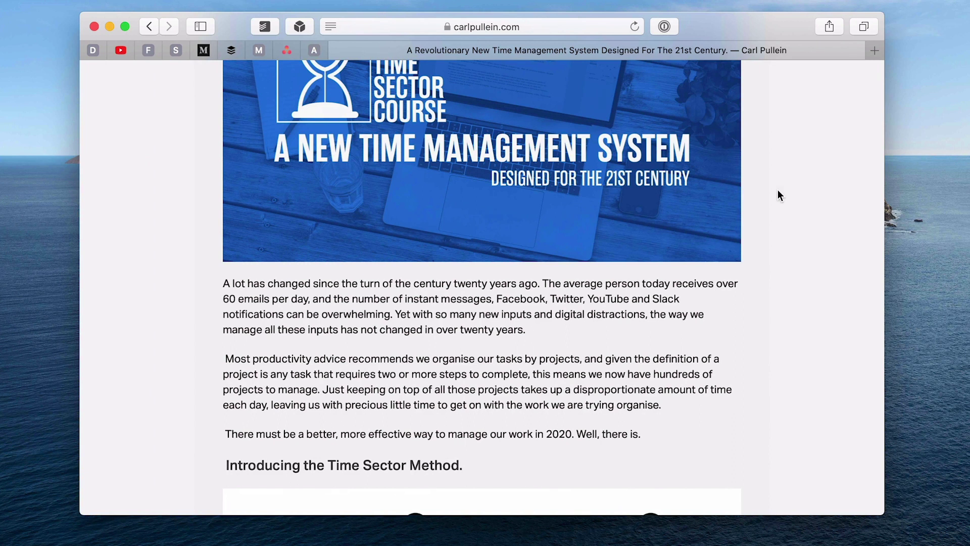
Step: Scroll through the Time Sector time management blog post and back to the top
scroll(777, 190, up, 5)
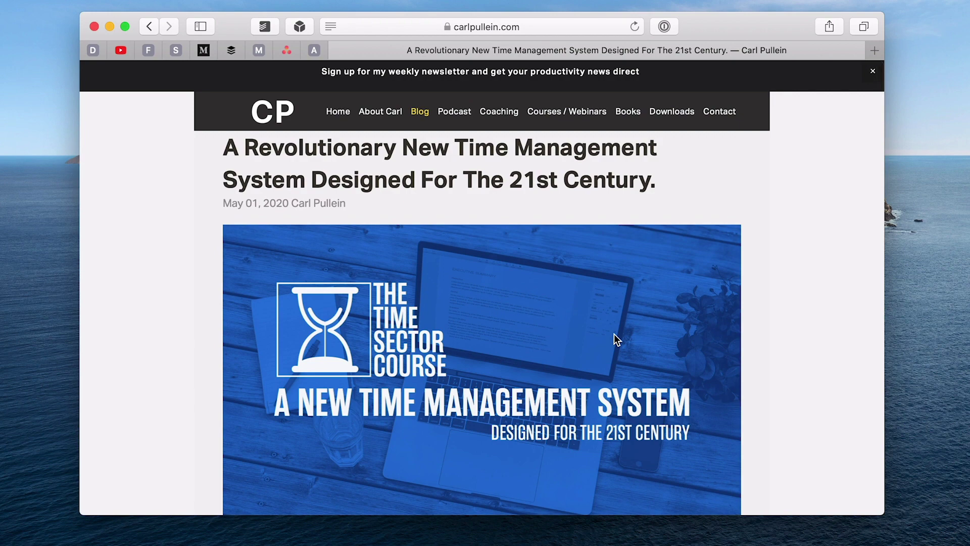
scroll(614, 336, down, 15)
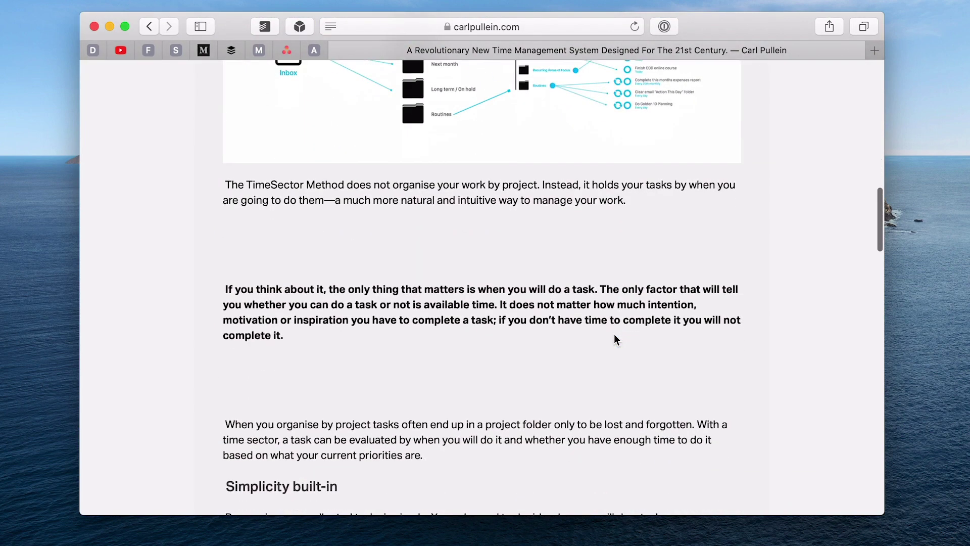
scroll(615, 335, up, 5)
scroll(614, 338, down, 20)
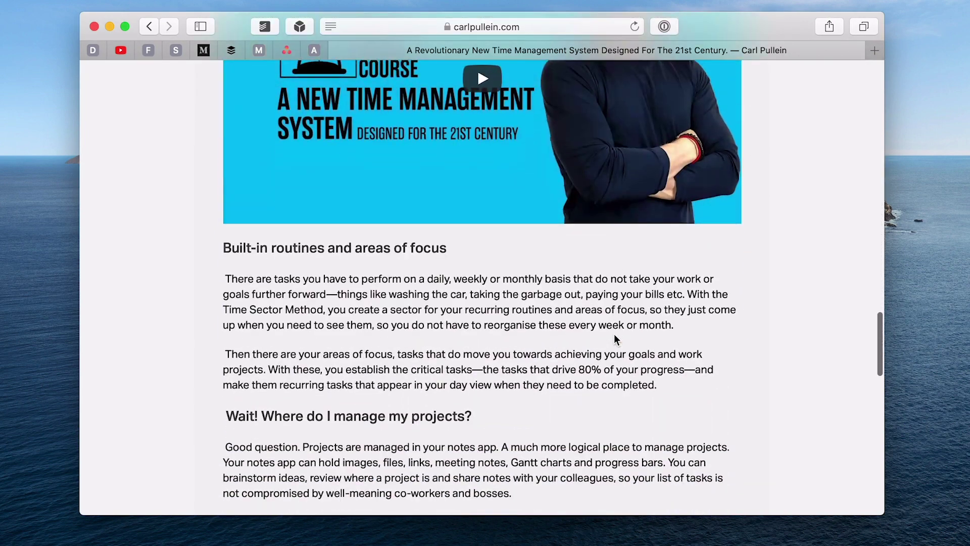
scroll(614, 338, down, 8)
scroll(614, 333, up, 9)
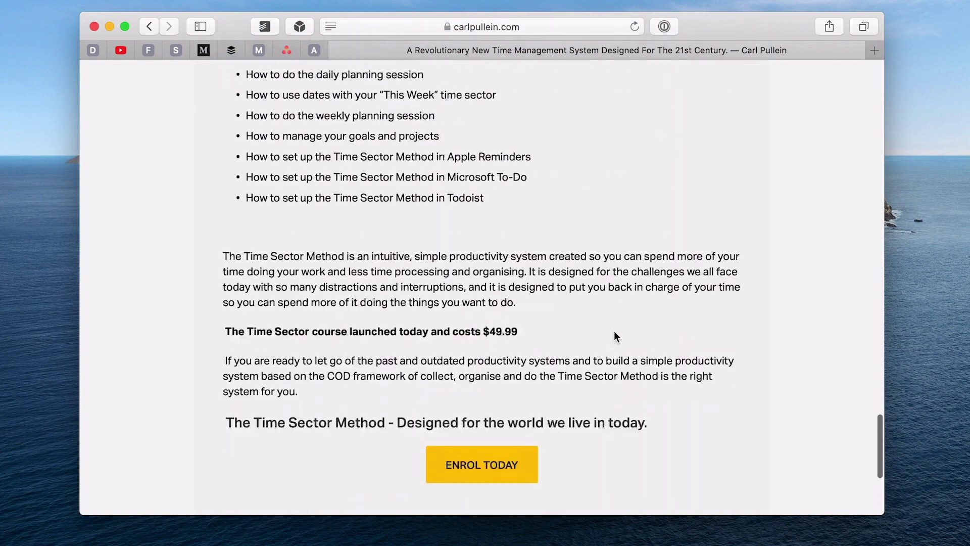
scroll(615, 332, up, 12)
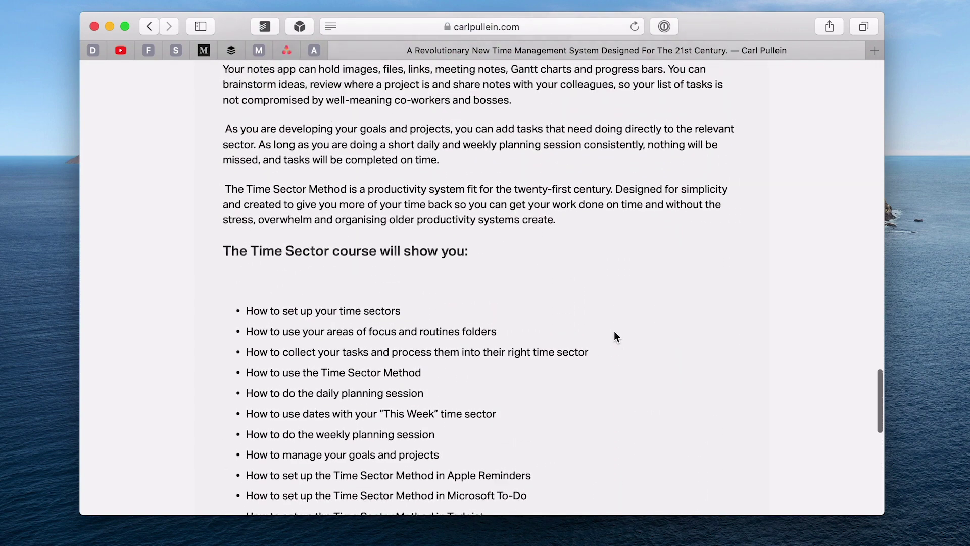
scroll(615, 333, up, 15)
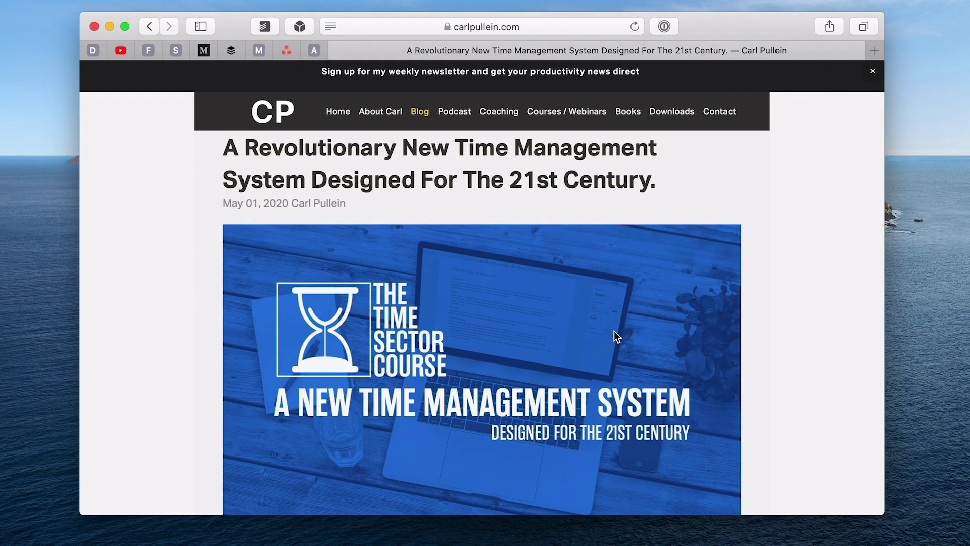
Step: Copy the blog post's URL and add it as an Inbox task followed by '(Read this blog post)'
key(super+l)
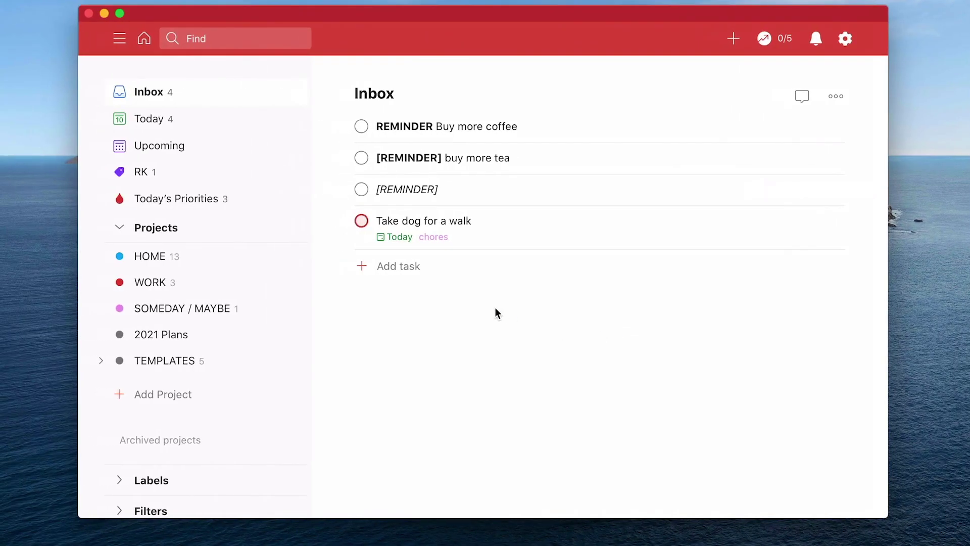
click(403, 275)
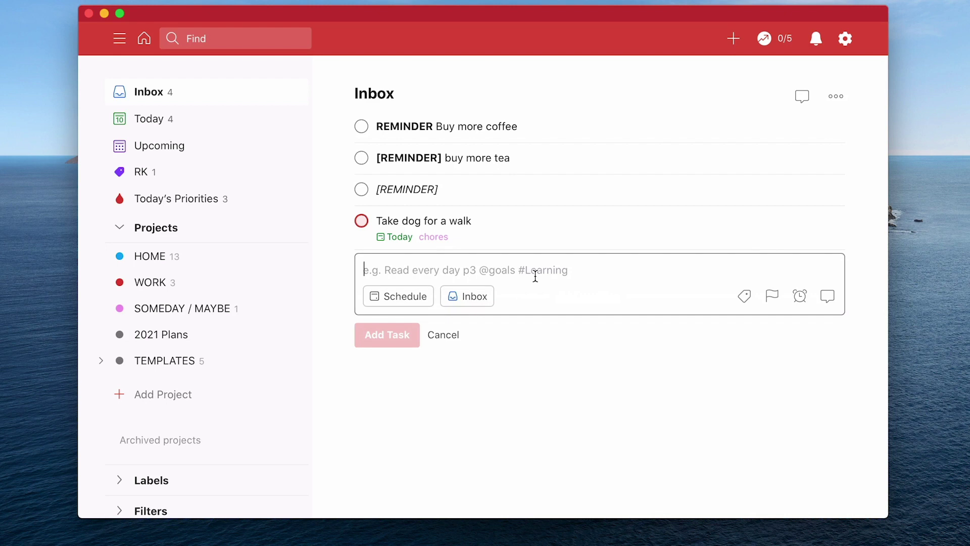
text(https://www.carlpullein.com/blog/a-revolutionary-new-time-management-system-designed-for-the-21st-century/1/5/2020)
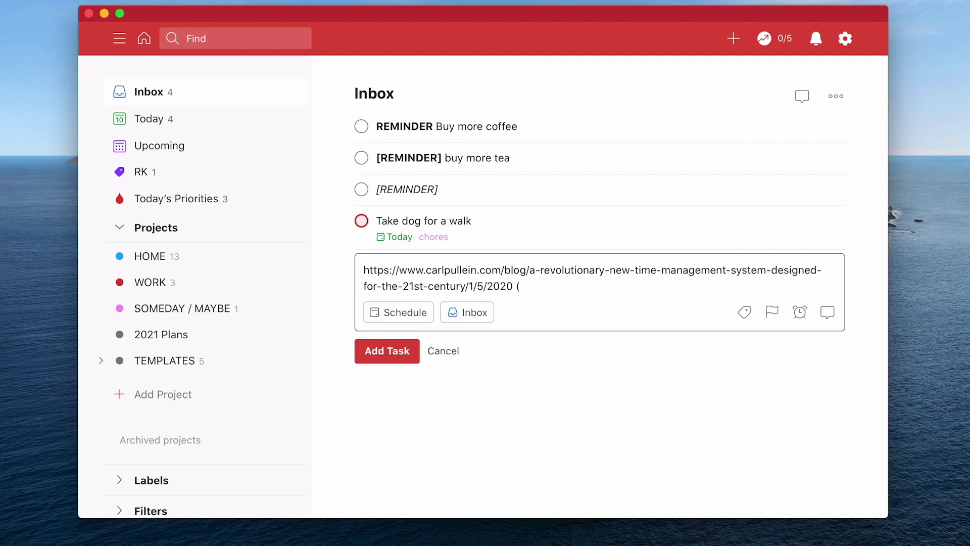
text((Read this blog post)
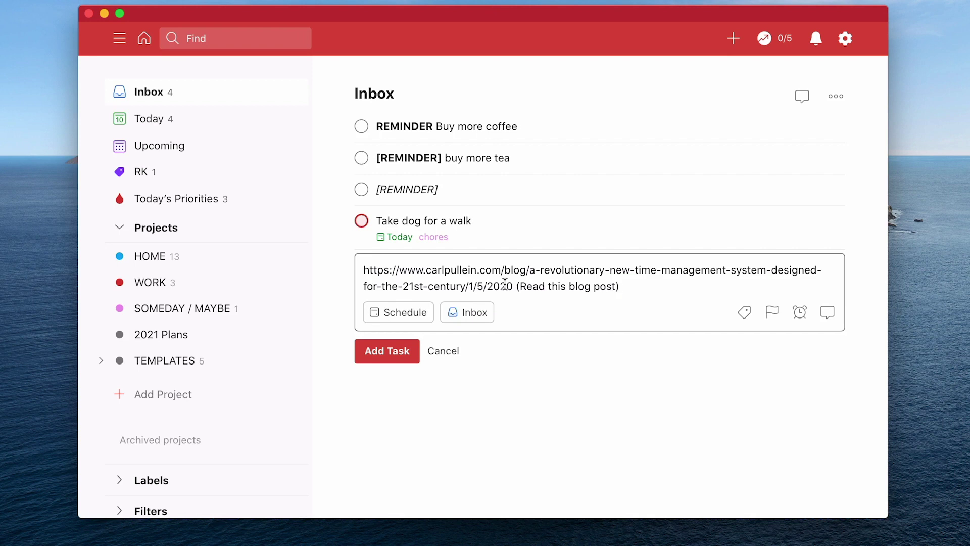
click(385, 352)
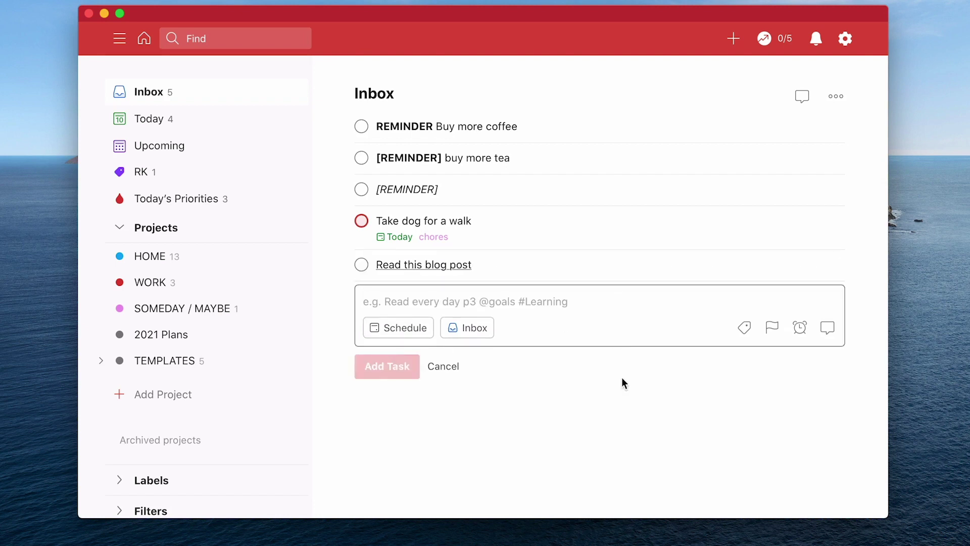
click(445, 366)
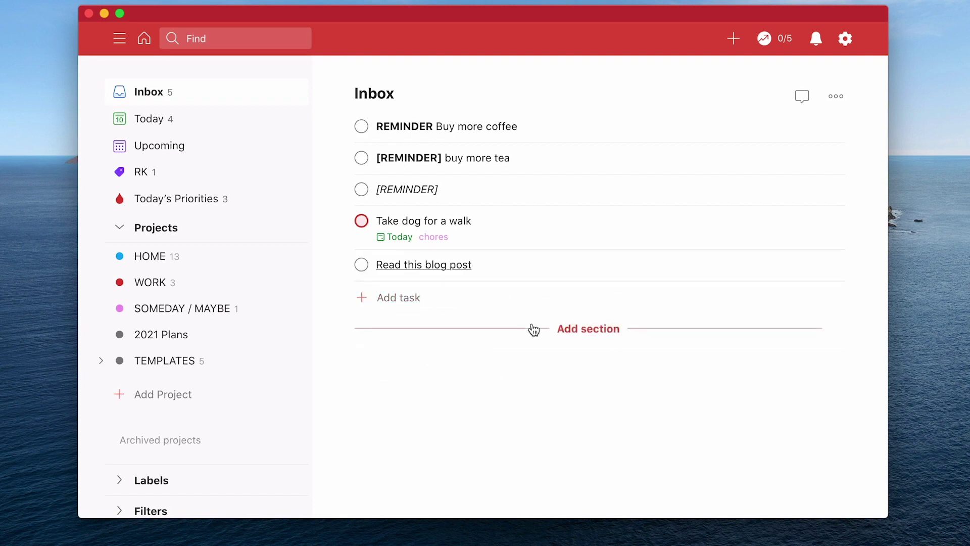
click(791, 265)
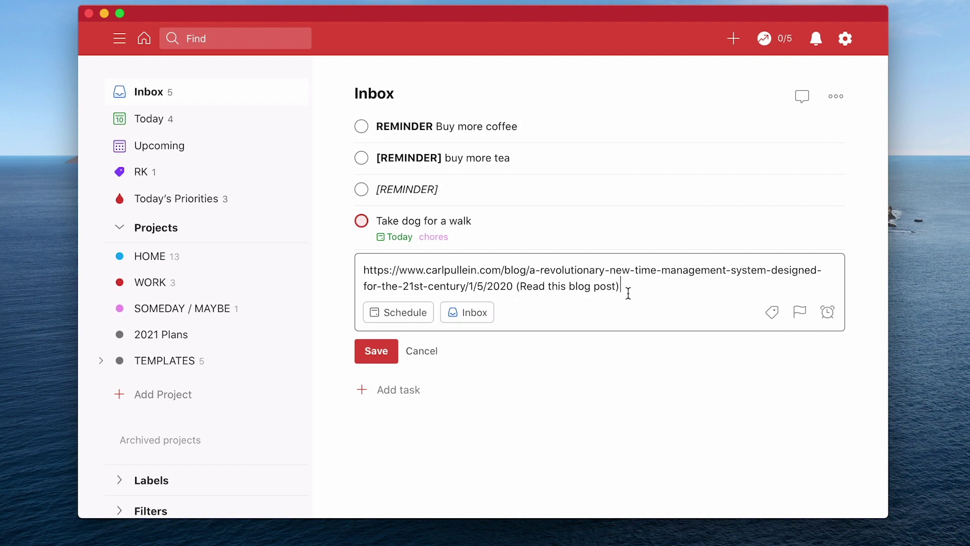
click(373, 358)
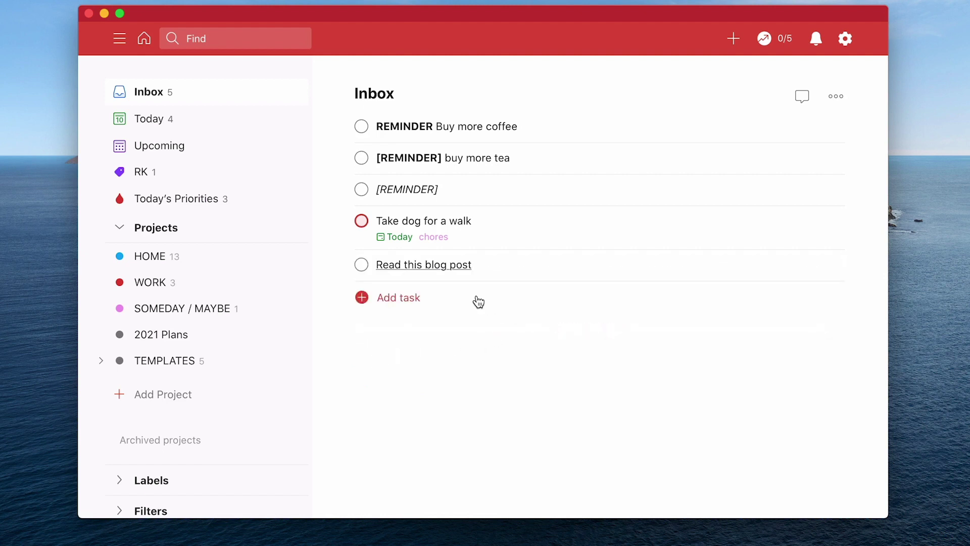
Step: Open the task's blog link in Chrome, dismiss Restore pages, skim it, then load the Home page
click(437, 265)
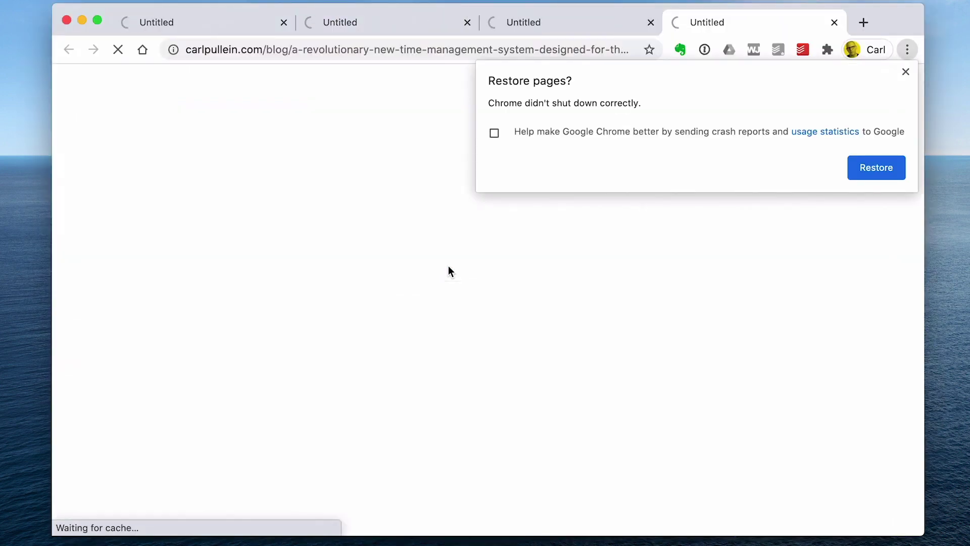
click(905, 73)
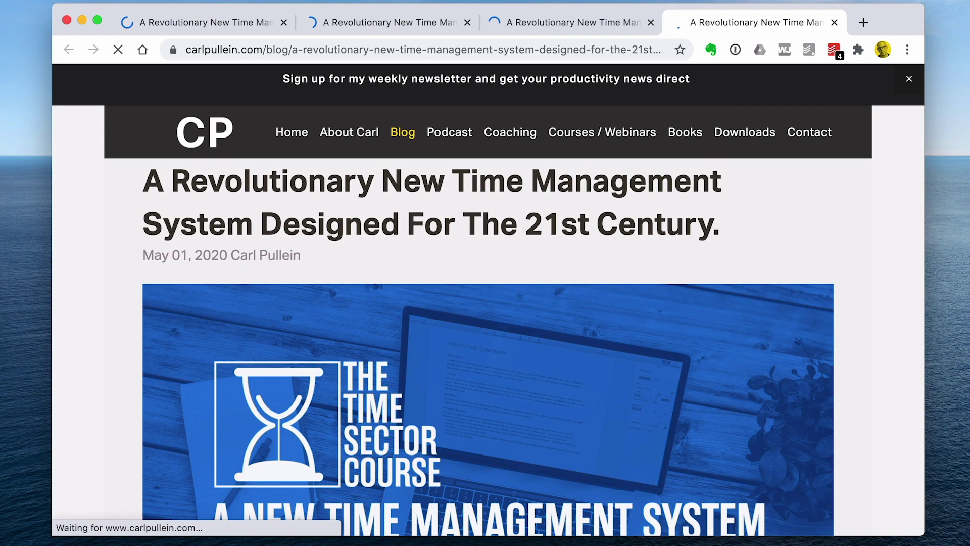
scroll(465, 253, down, 10)
scroll(465, 253, down, 5)
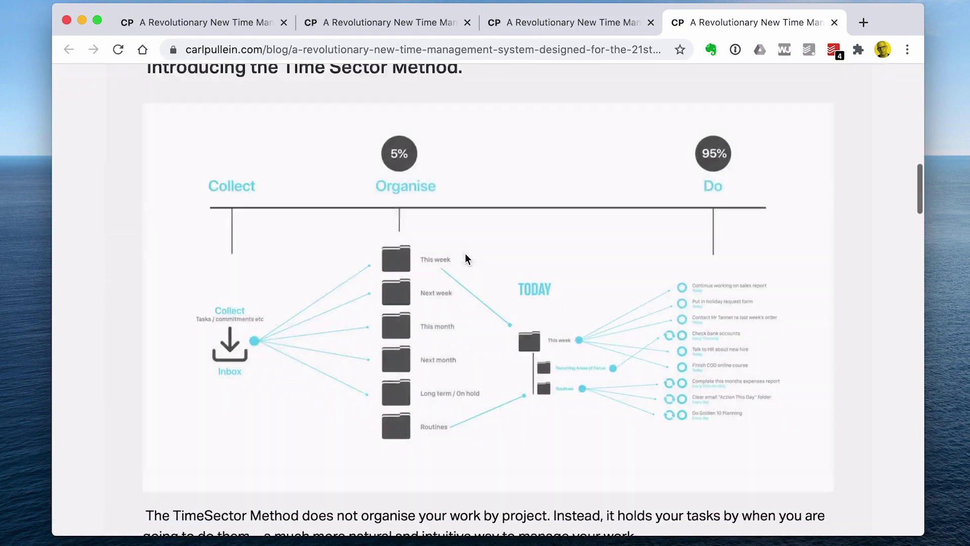
scroll(464, 253, up, 15)
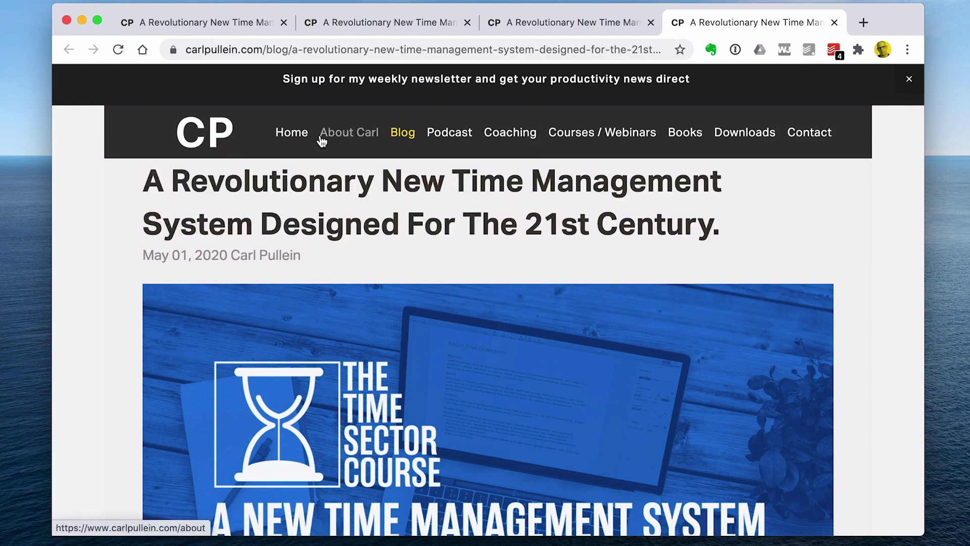
click(143, 49)
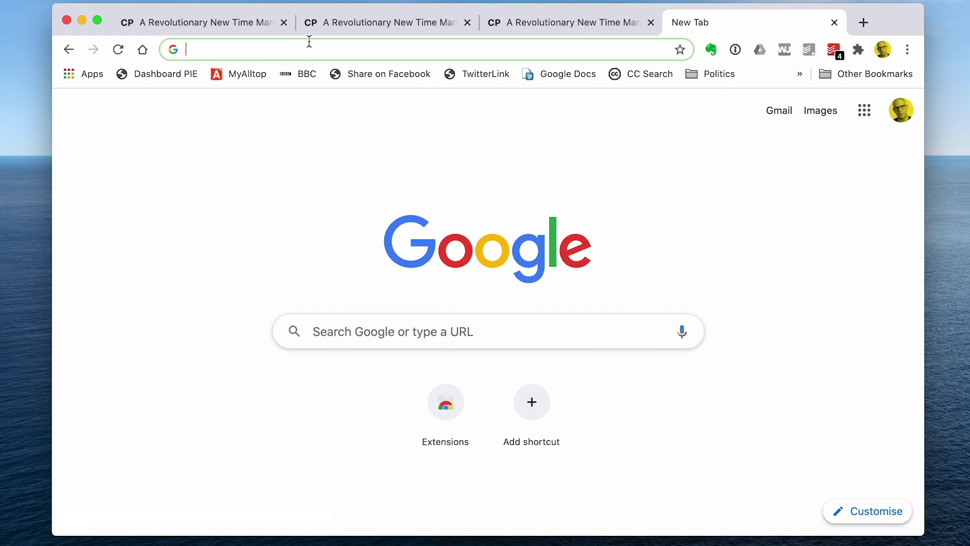
Step: Search 'gmail', open Gmail at 75% zoom, show the !!ACTION THIS DAY label and select its URL
text(gmail)
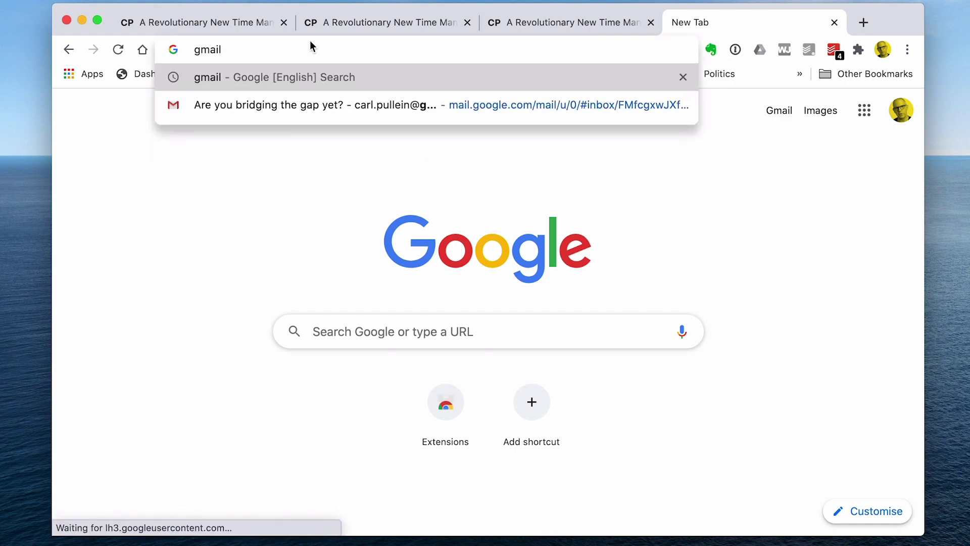
key(Return)
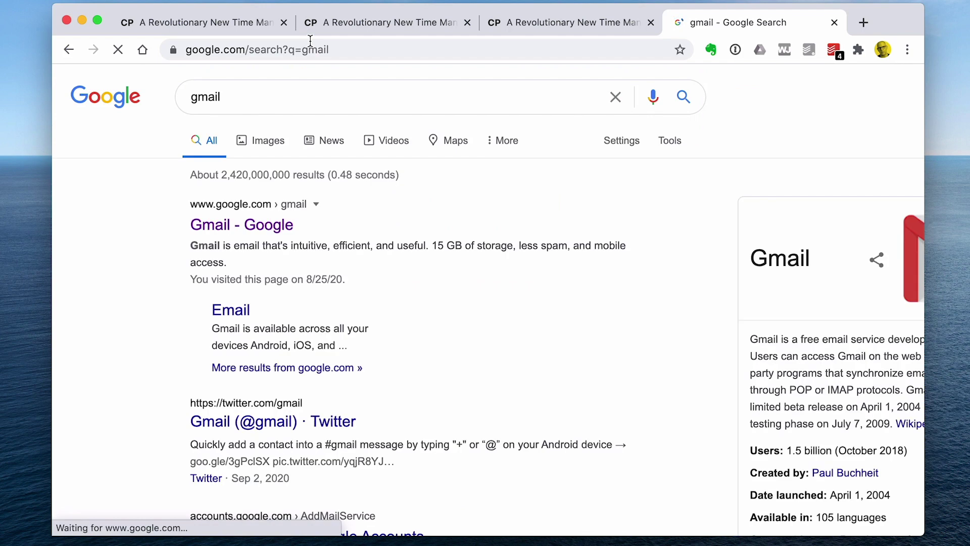
click(211, 226)
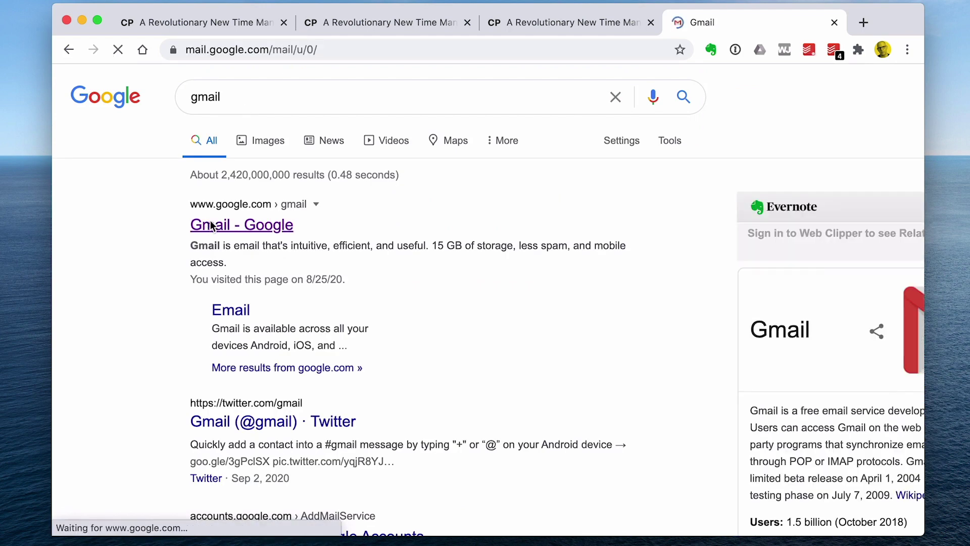
key(super+minus)
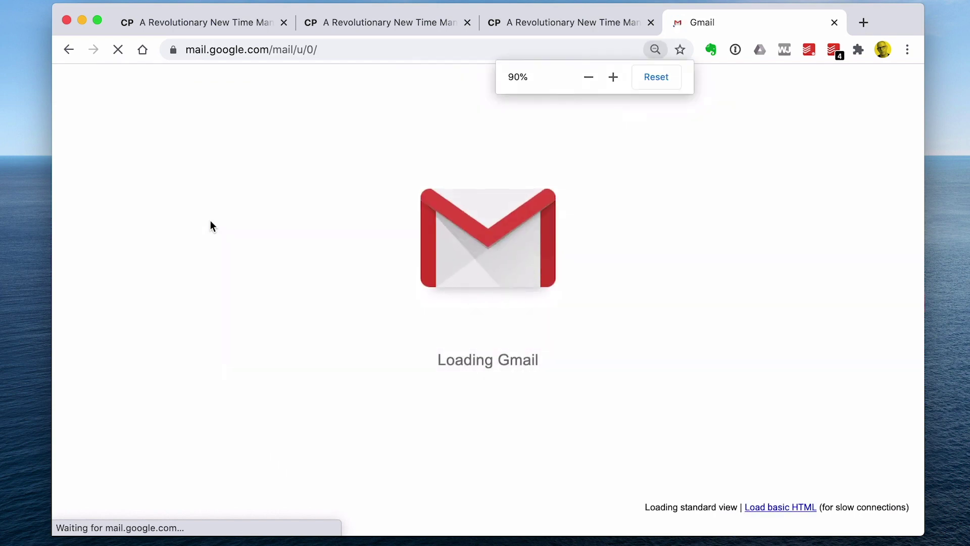
key(super+minus)
key(super+minus)
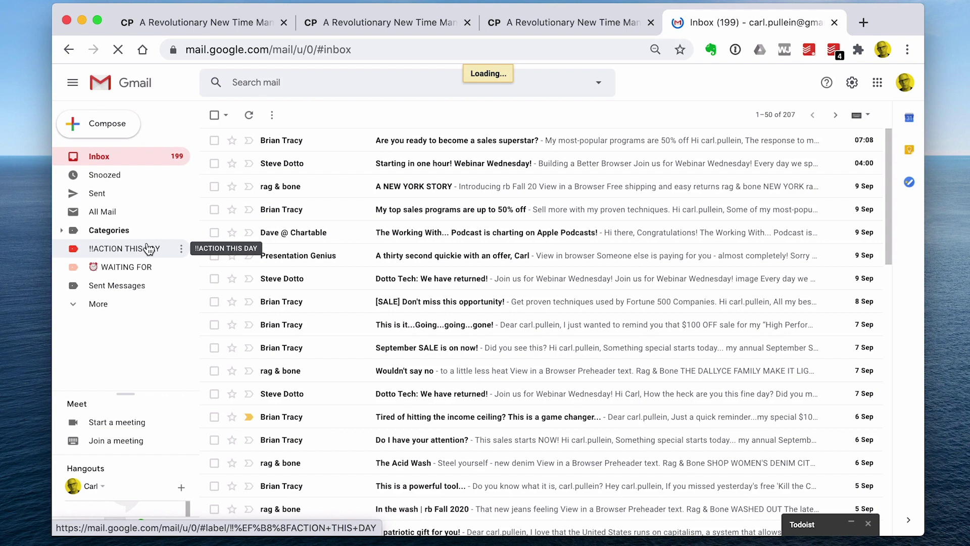
click(147, 248)
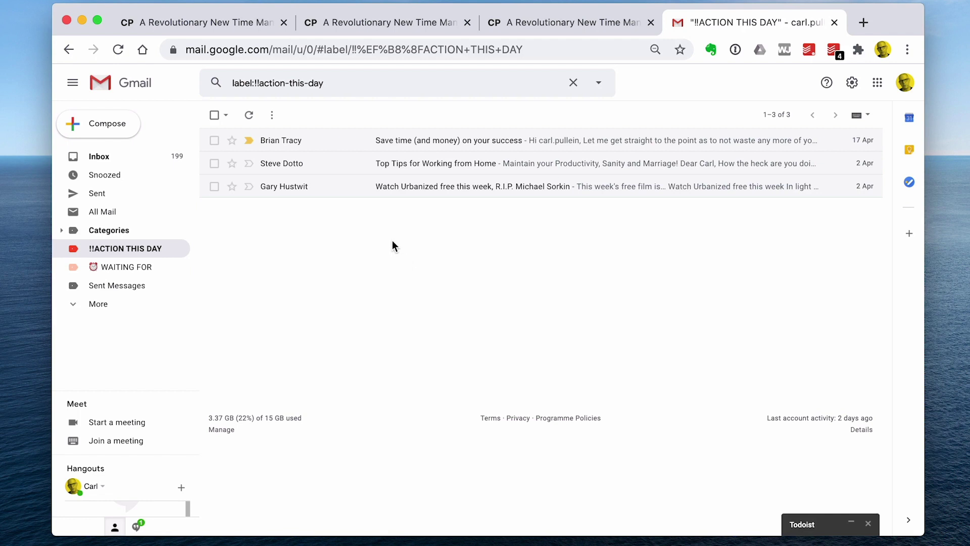
key(super+l)
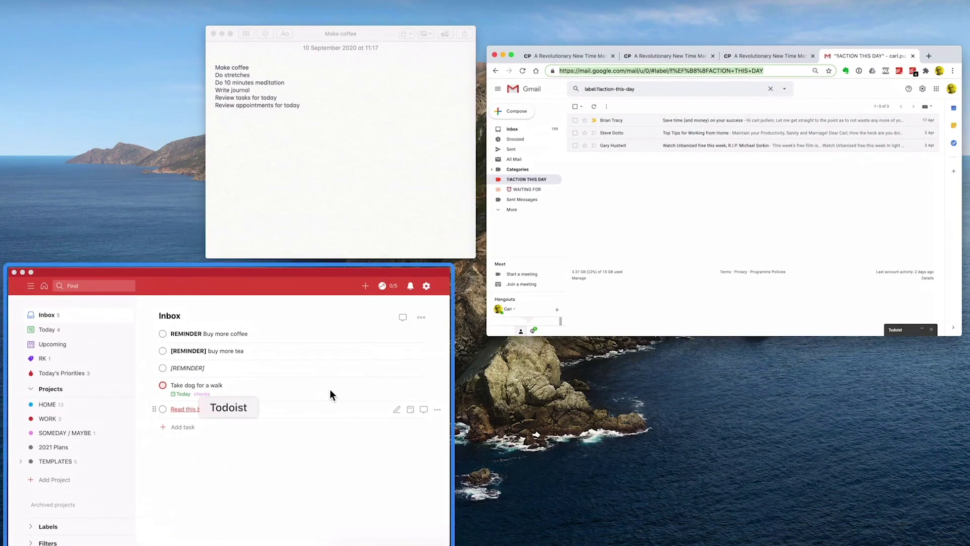
Step: Add a task with the pasted Gmail label link and '(Clear my Action This Day Folder)', then close the editor
click(330, 394)
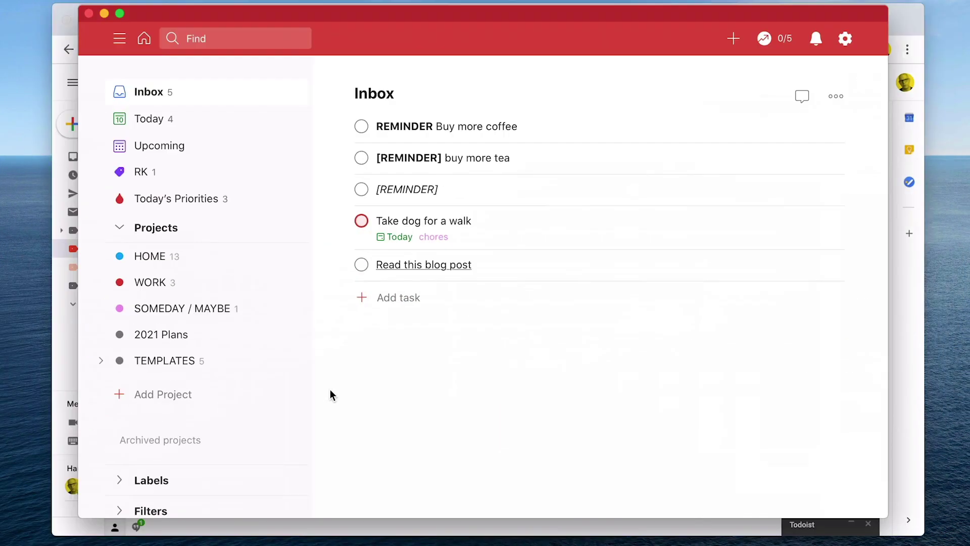
click(394, 305)
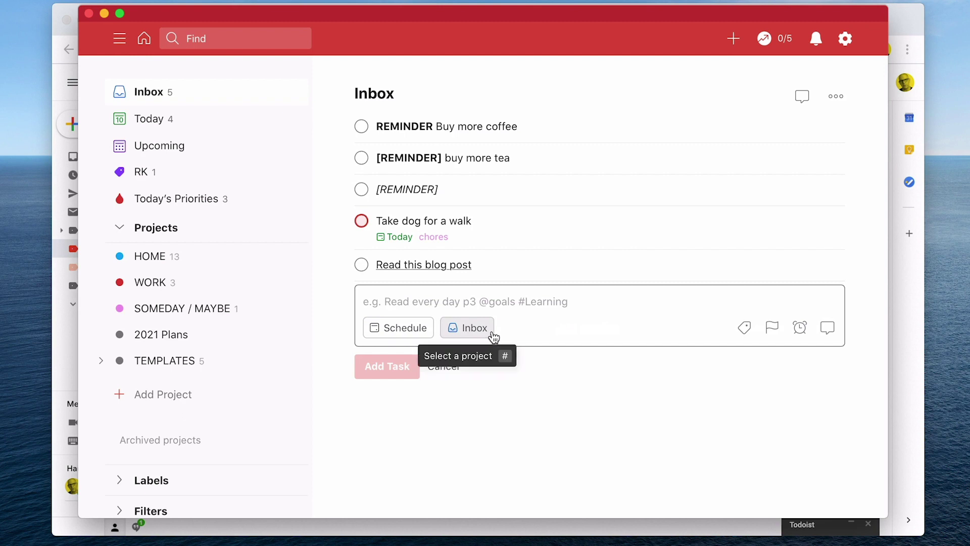
text(https://mail.google.com/mail/u/0/#label/%E2%80%BC%EF%B8%8FACTION+THIS+DAY)
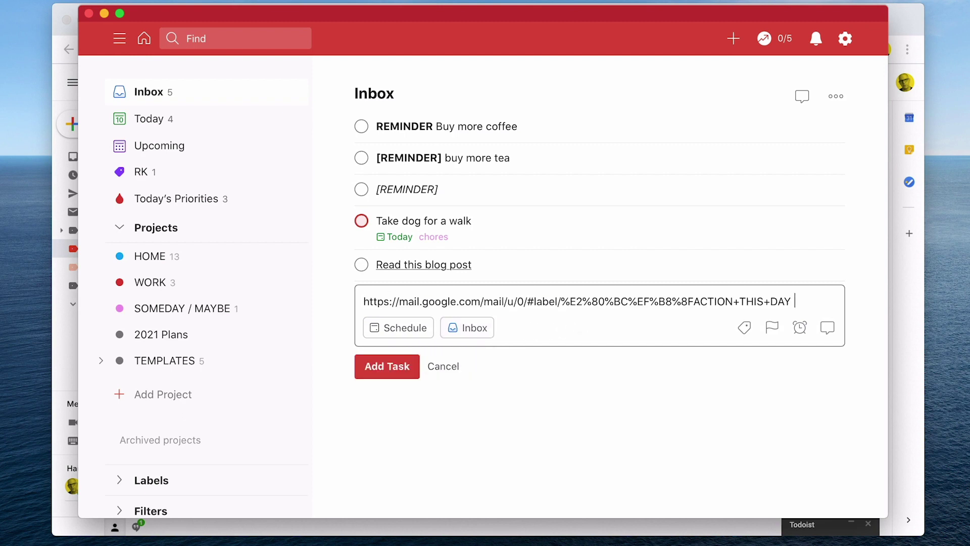
text((Clear my A)
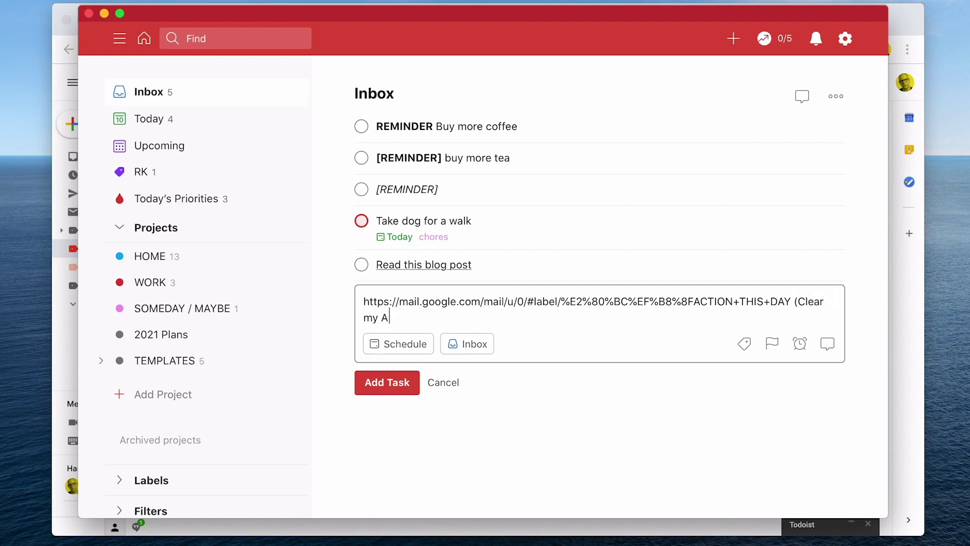
text(ction This Day Folder)
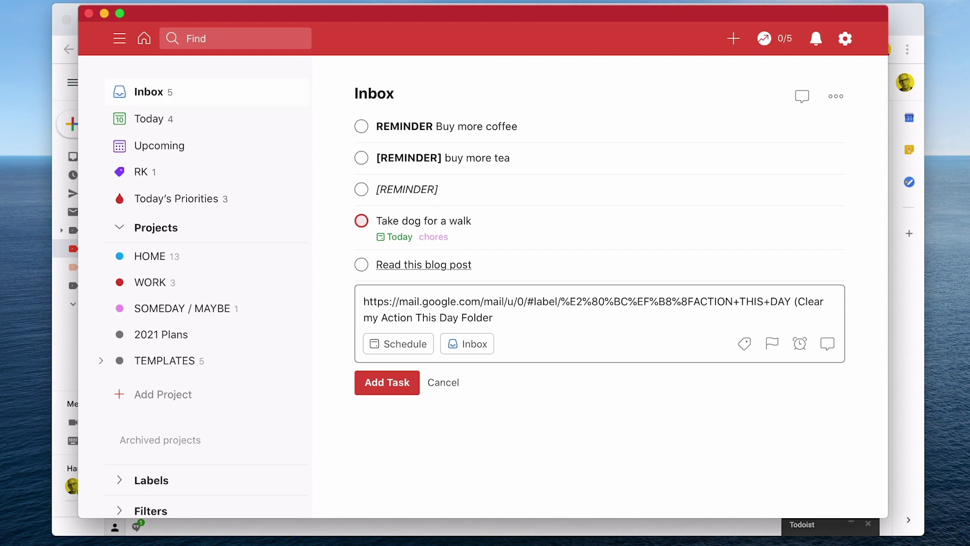
click(386, 388)
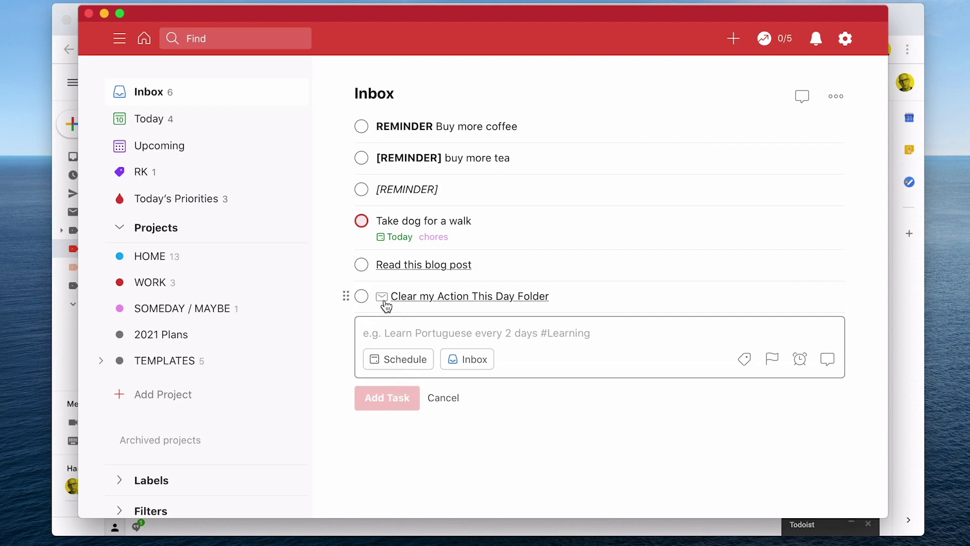
click(444, 401)
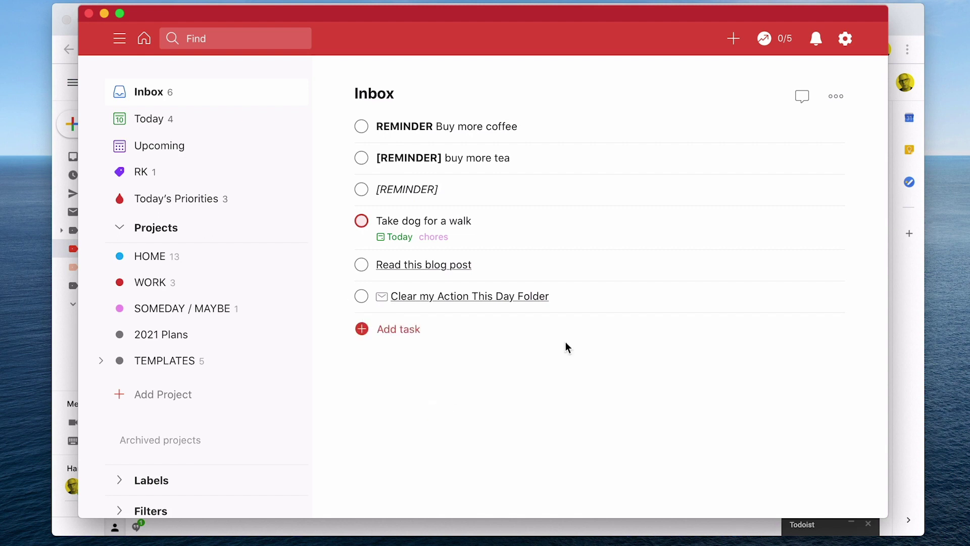
Step: Back in Chrome, close the Gmail tab and the two duplicate article tabs
click(901, 325)
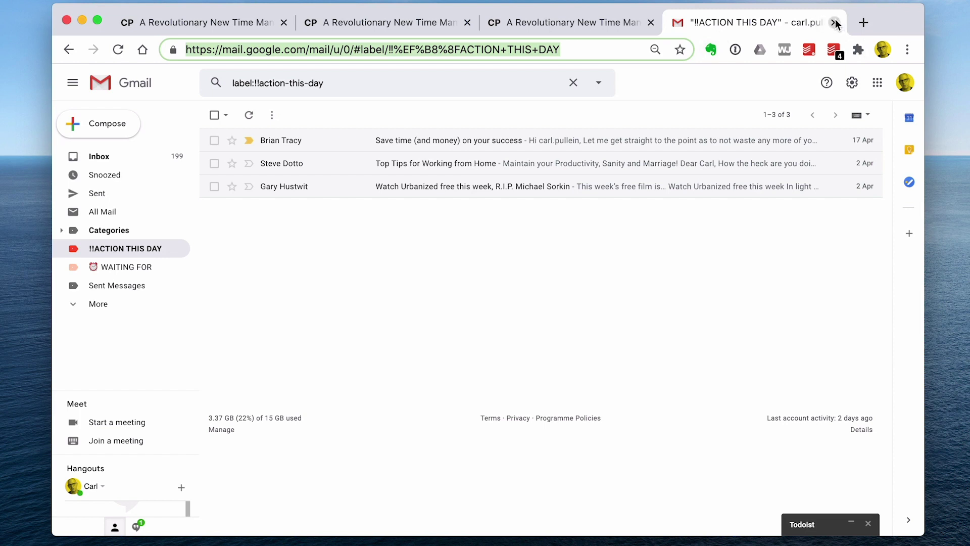
click(835, 23)
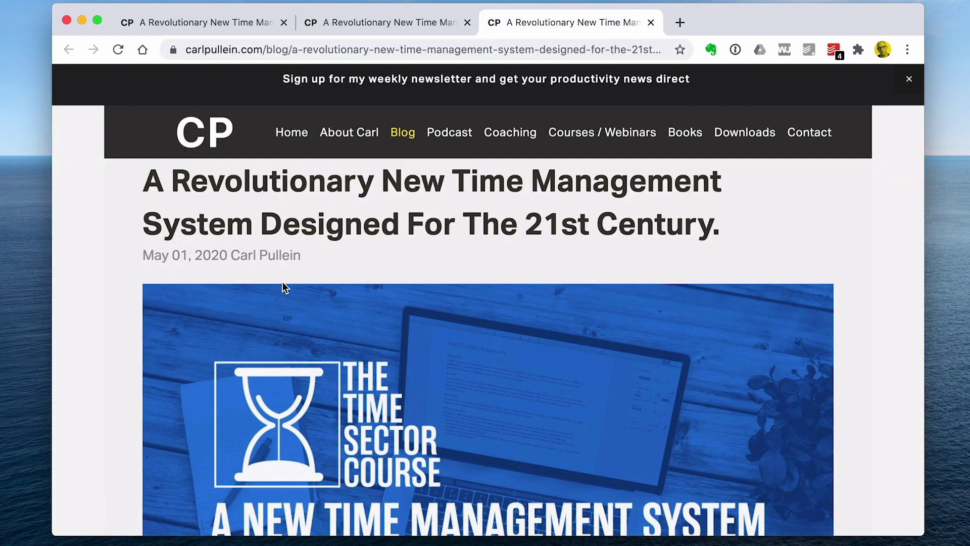
click(467, 23)
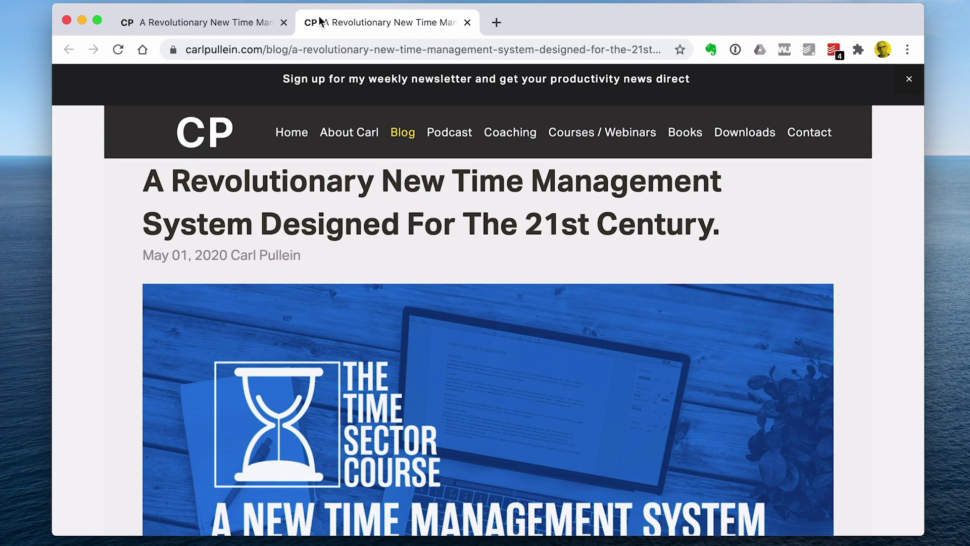
click(283, 22)
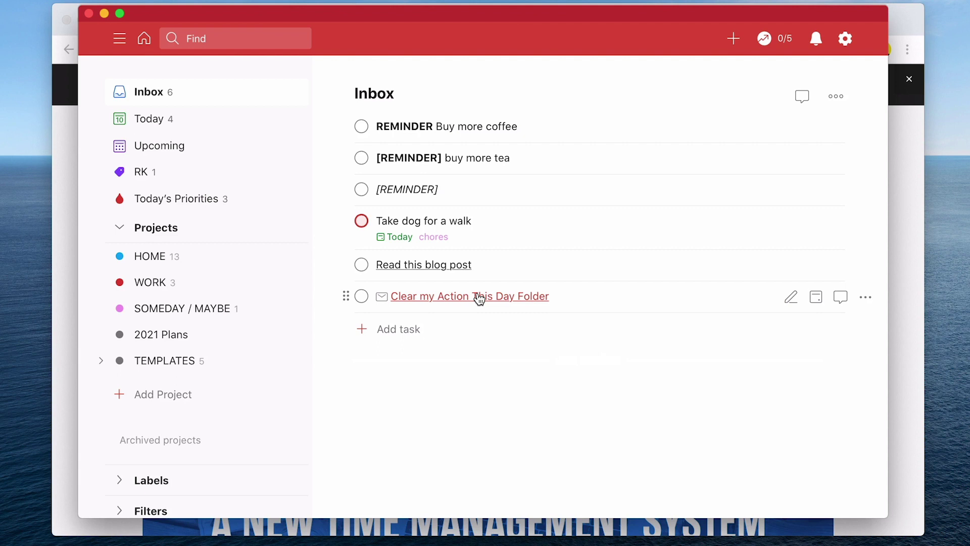
Step: Test the task's Gmail label link, close the Google sign-in window, and show all windows
click(478, 296)
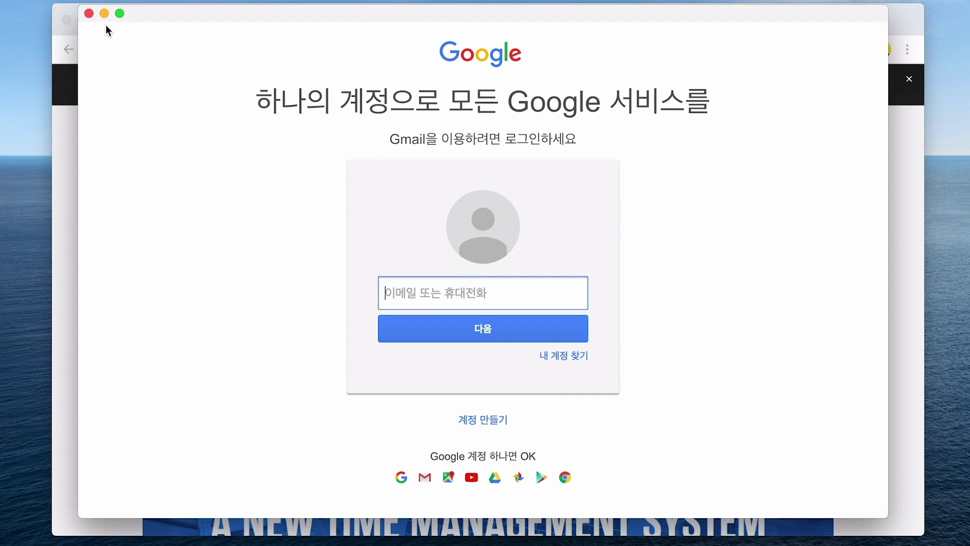
click(89, 13)
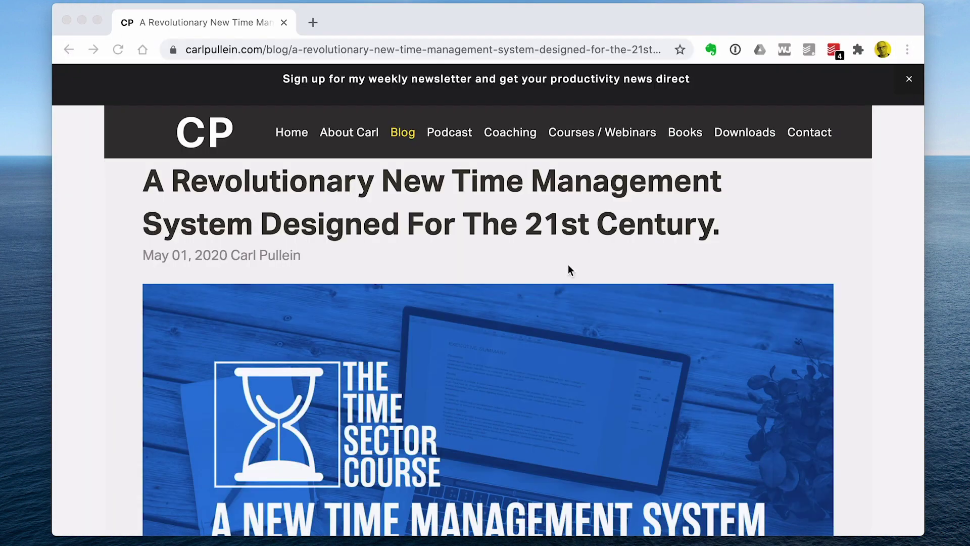
key(ctrl+Up)
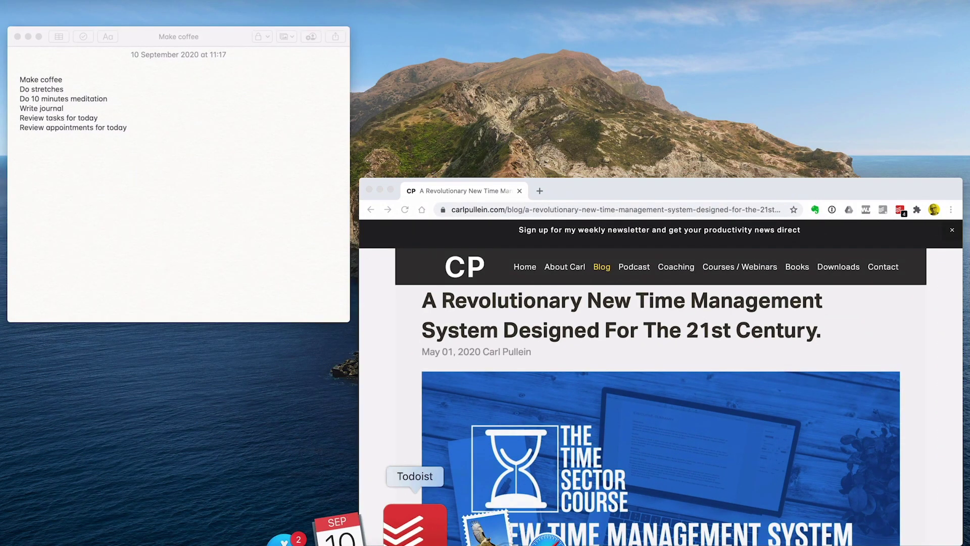
Step: Pick the Notes window so the Make coffee note comes to the front
click(422, 521)
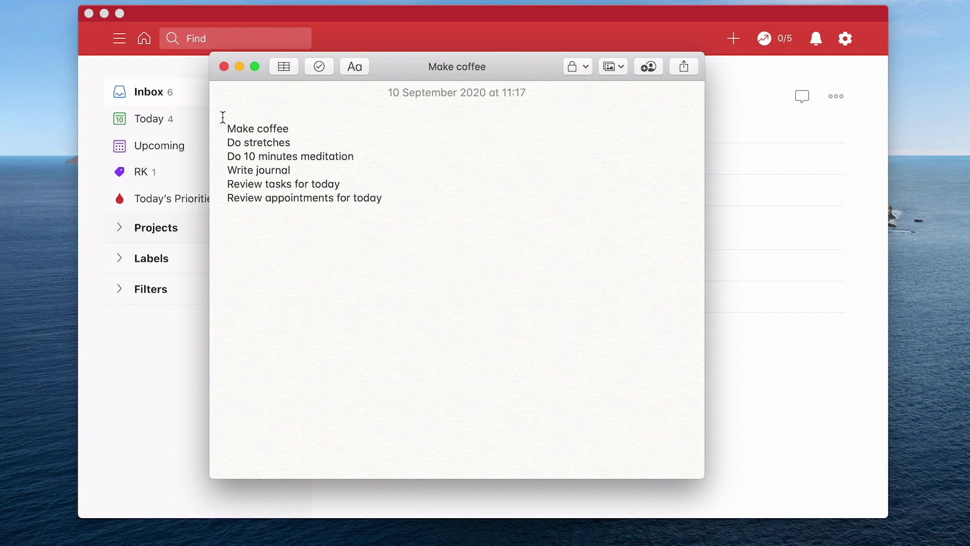
Step: Copy the six morning-routine lines from the note and paste them as six Inbox tasks
drag(228, 121, 392, 202)
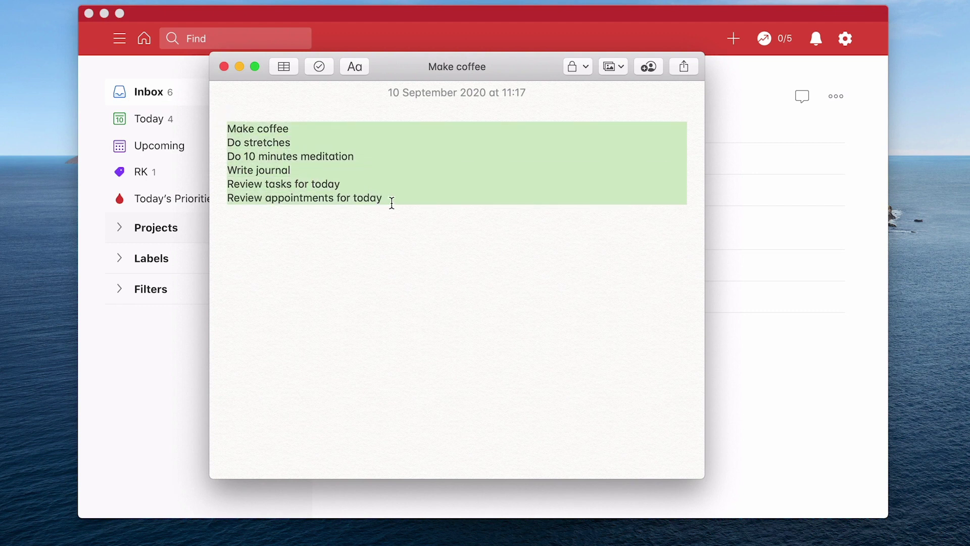
click(713, 228)
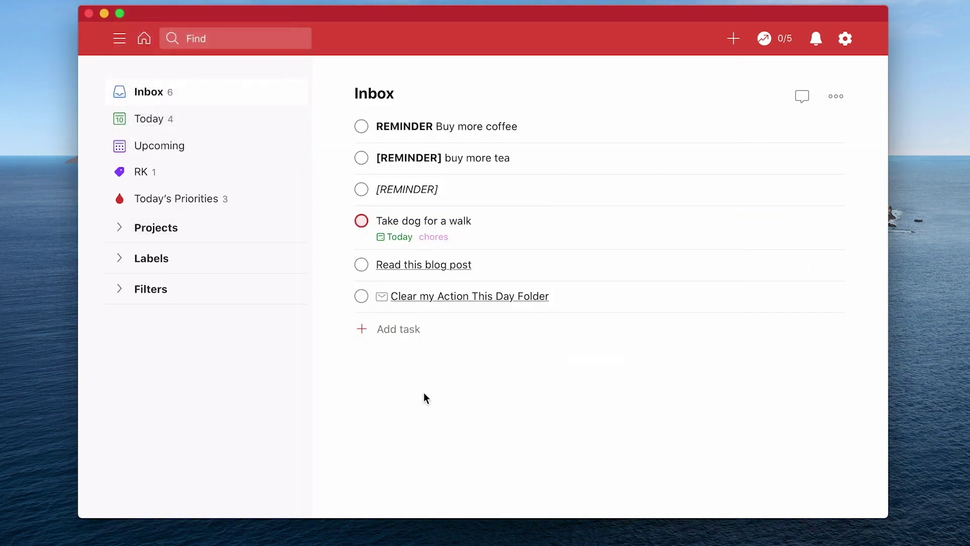
click(399, 329)
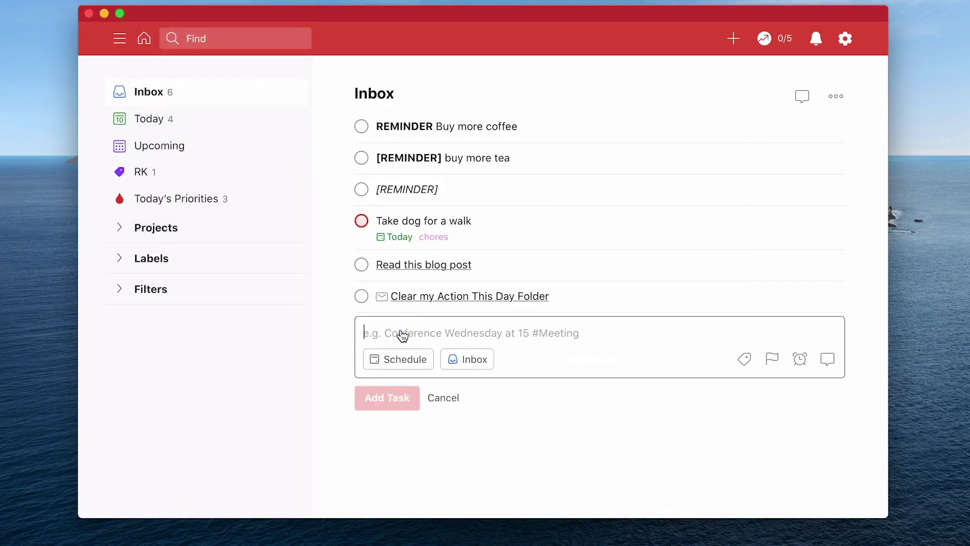
key(super+v)
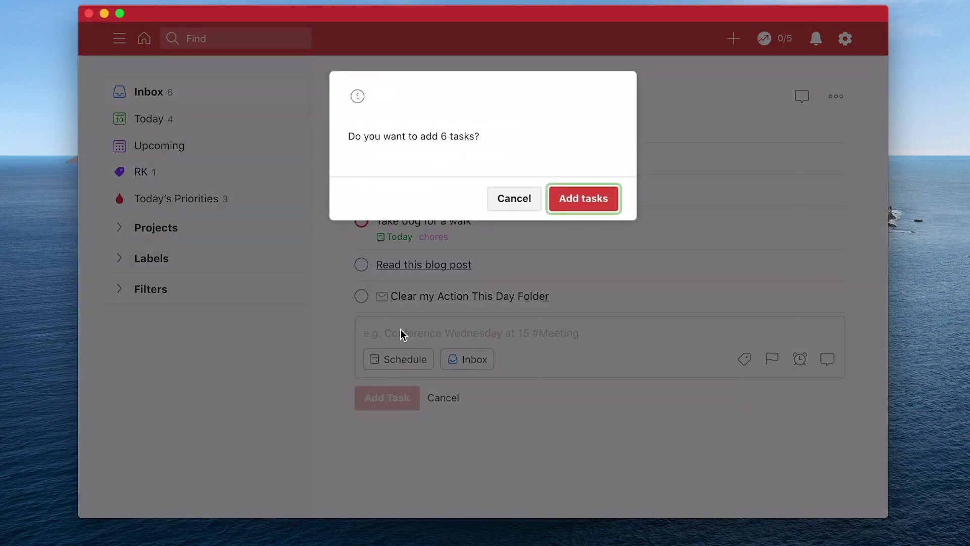
click(588, 203)
scroll(357, 331, down, 5)
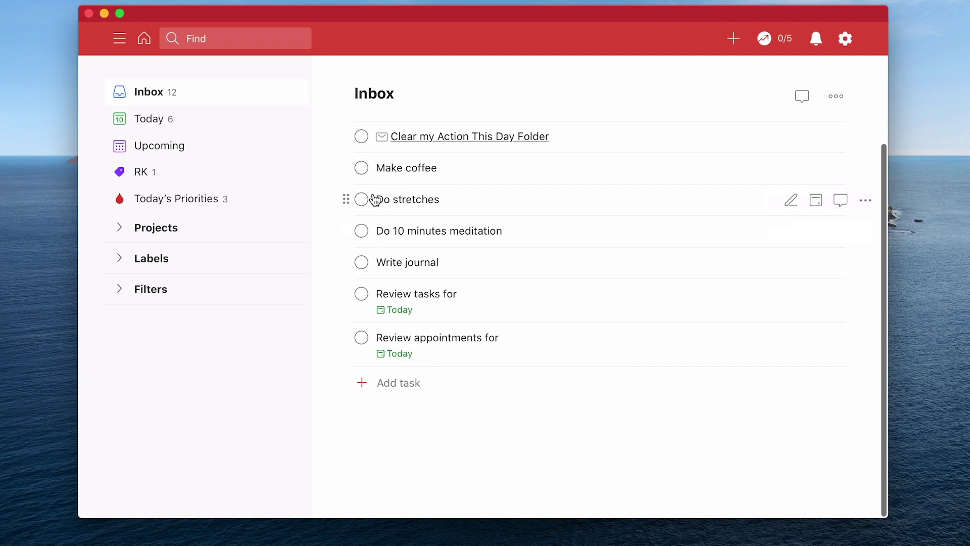
scroll(342, 260, up, 5)
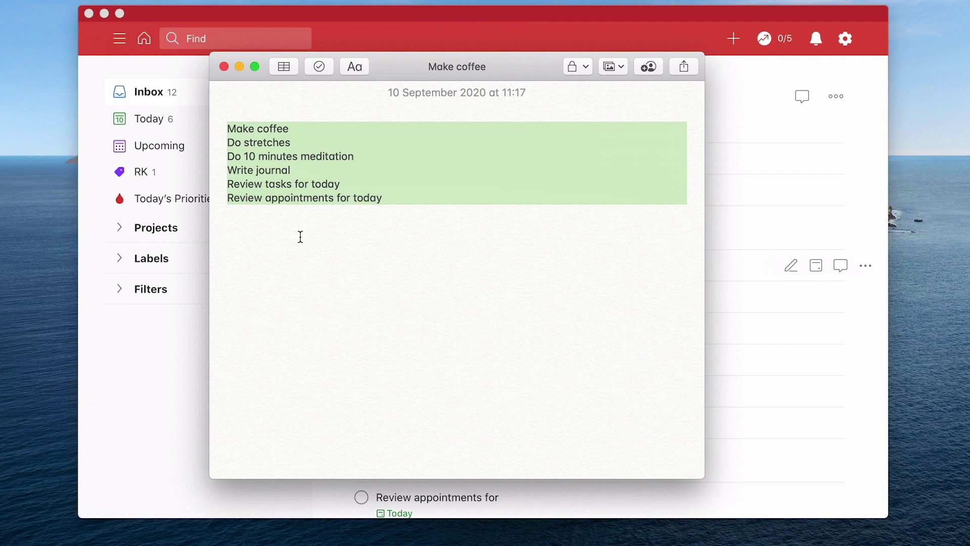
Step: Paste the six morning-routine lines into the Inbox a second time, making 18 tasks
click(757, 356)
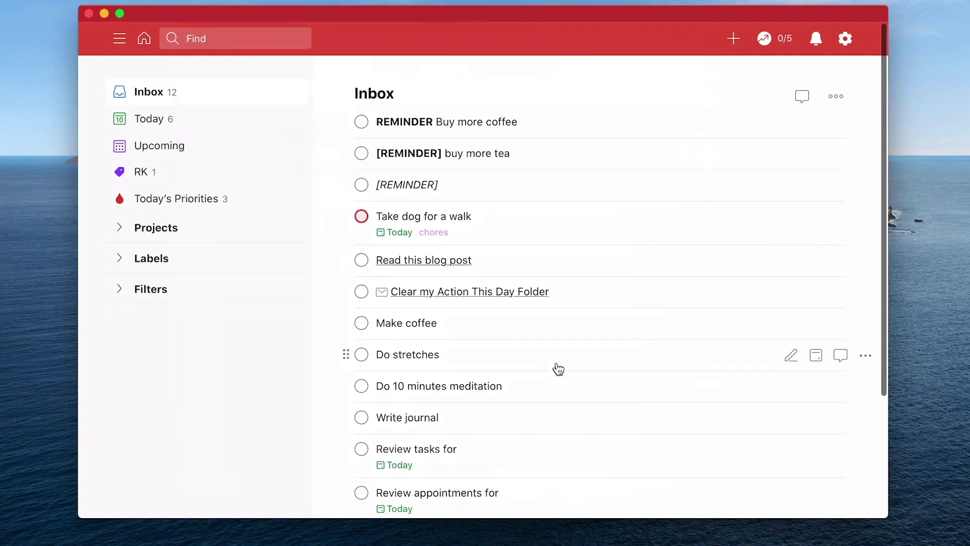
scroll(555, 368, down, 5)
click(392, 381)
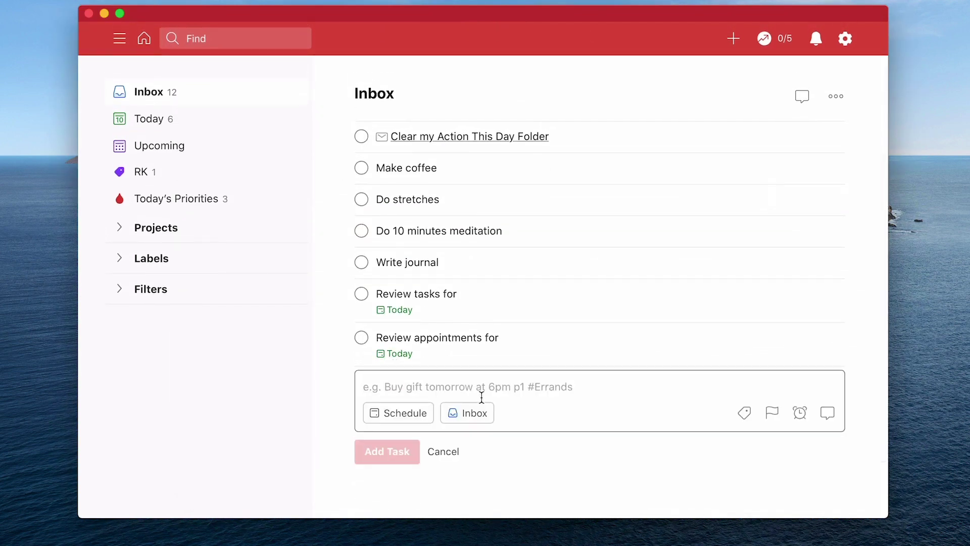
key(super+v)
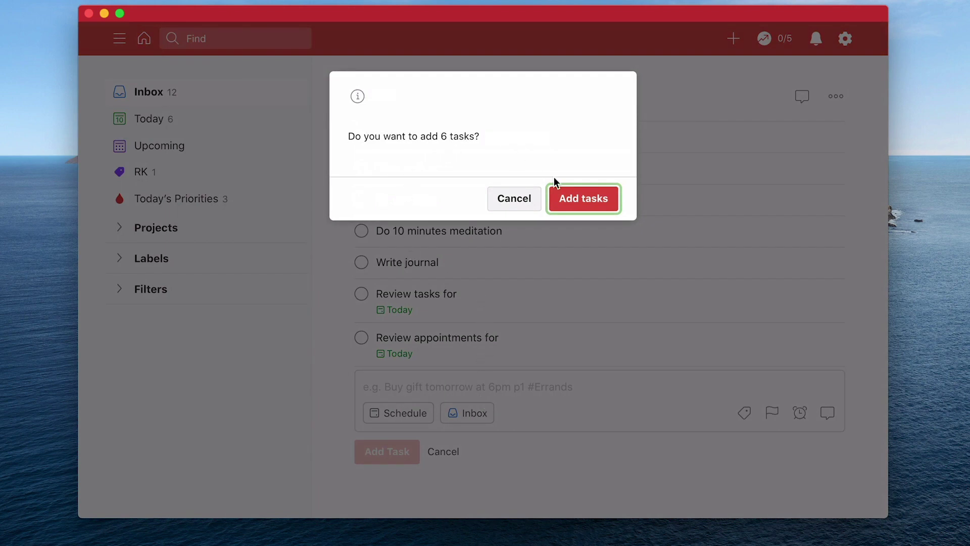
click(586, 202)
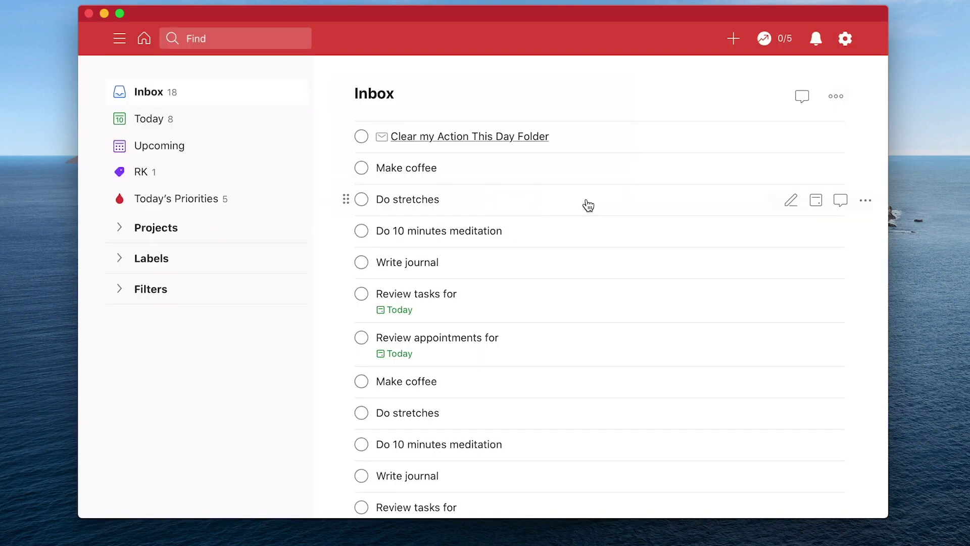
scroll(588, 205, down, 5)
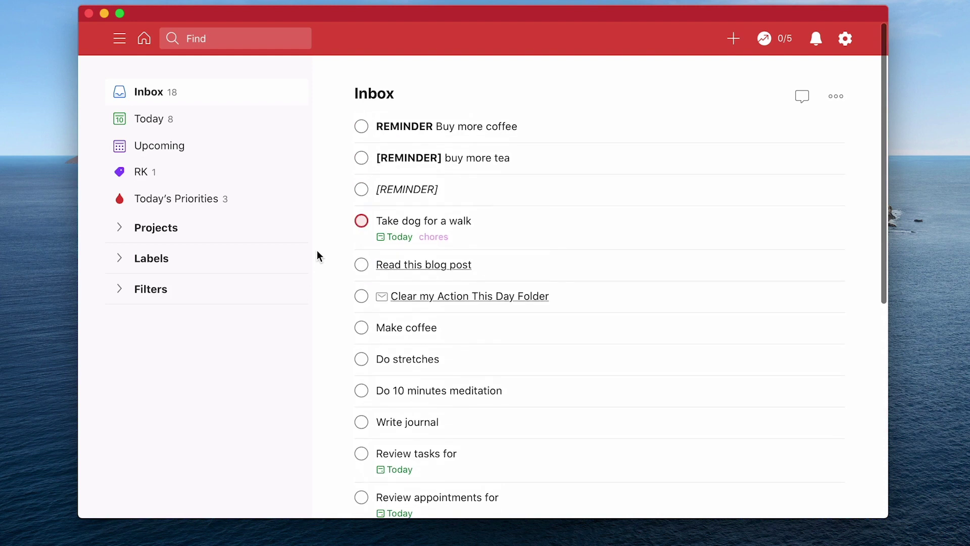
Step: Open the WORK project, export it as a template via shareable URL, then close the dialog
click(136, 227)
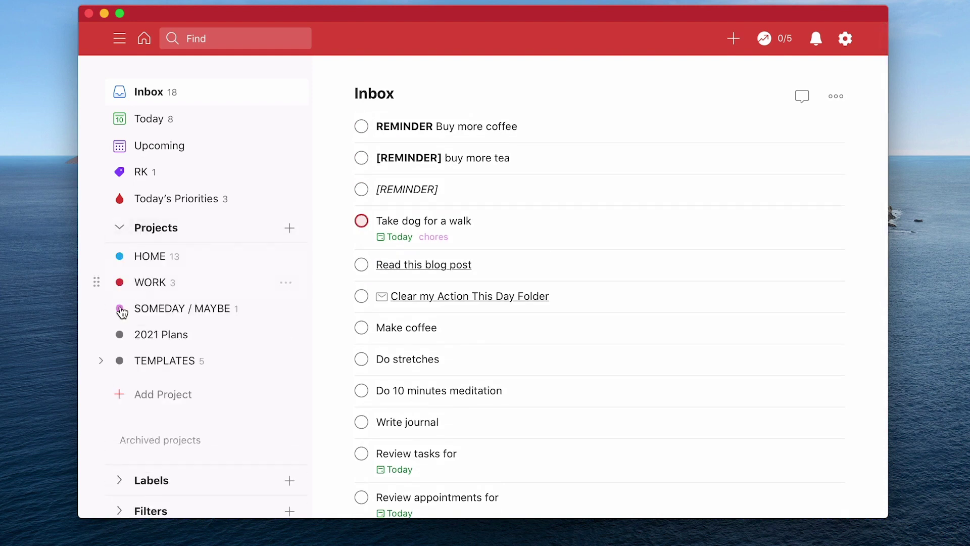
click(159, 360)
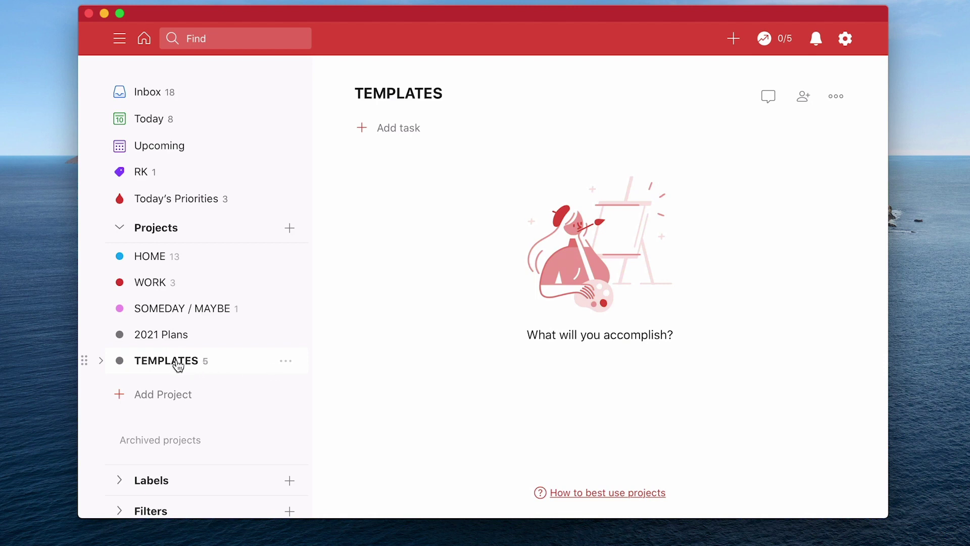
click(159, 285)
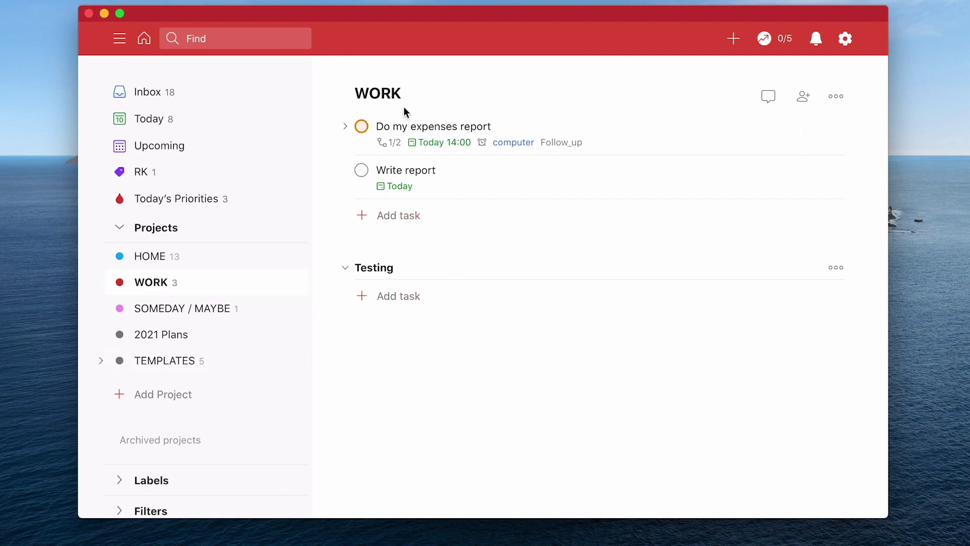
click(837, 97)
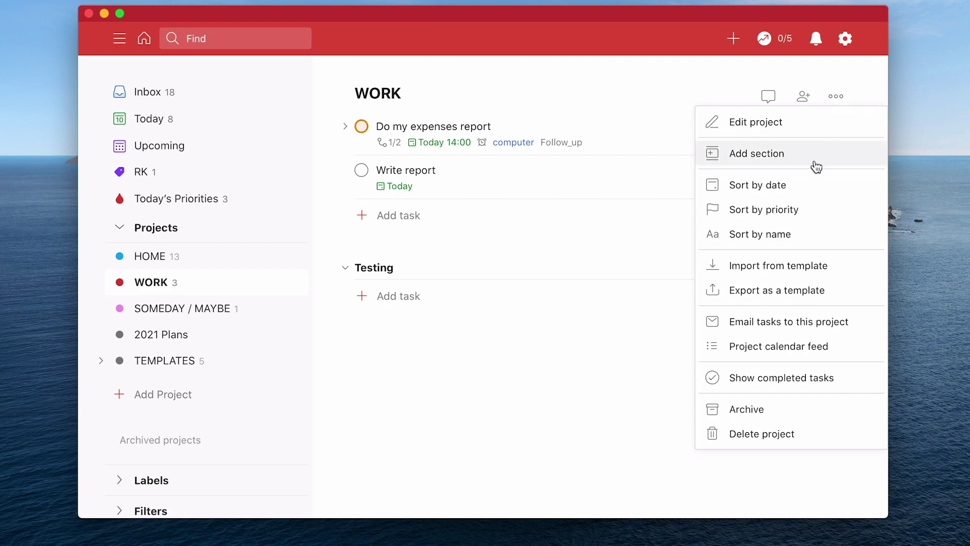
click(792, 296)
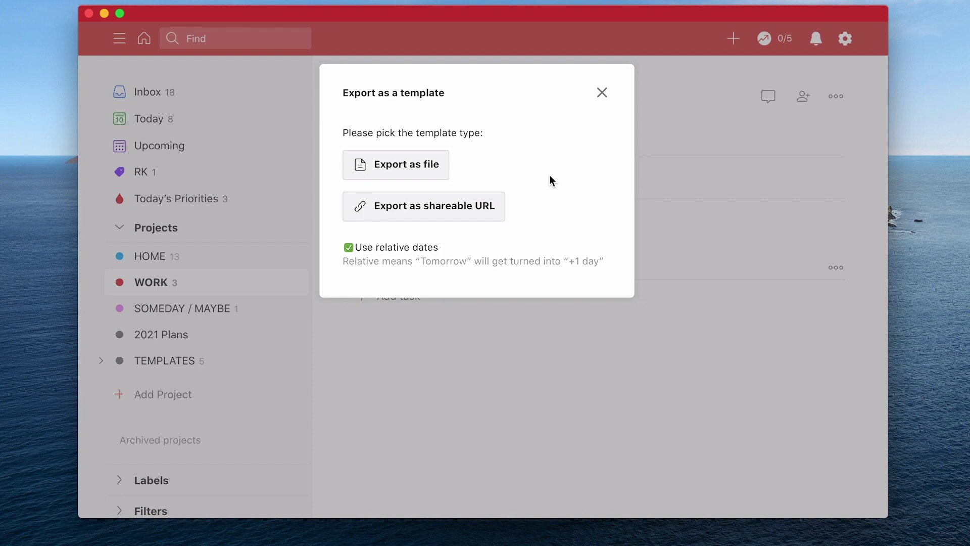
click(461, 213)
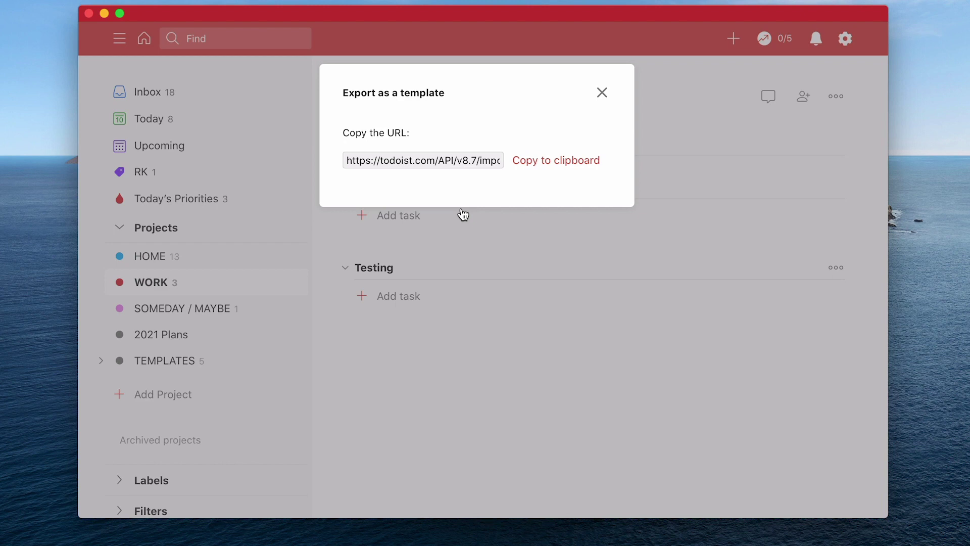
click(603, 94)
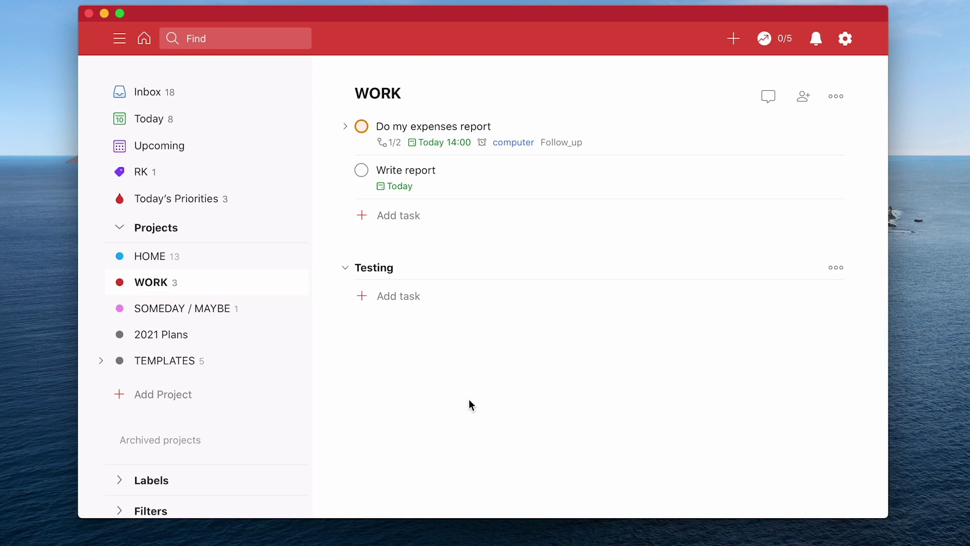
Step: Open the HOME project and duplicate its Morning Routines section
click(163, 266)
scroll(428, 344, down, 5)
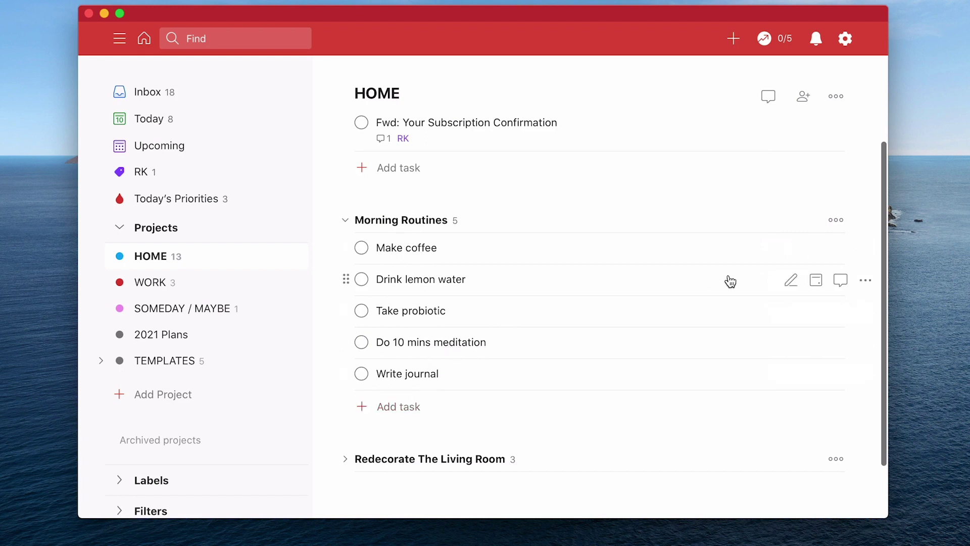
click(837, 221)
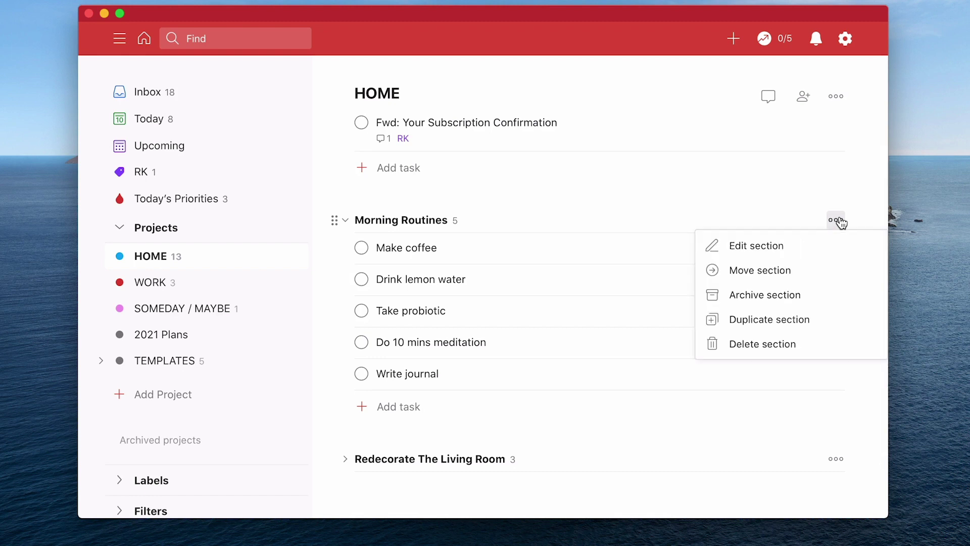
click(797, 320)
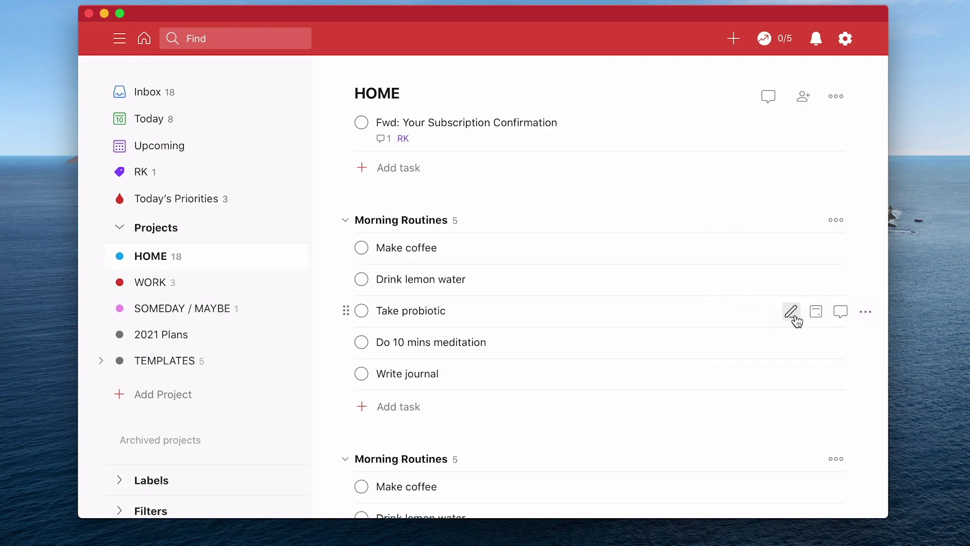
Step: Complete Make coffee, Drink lemon water, Take probiotic, Do 10 mins meditation and Write journal
scroll(574, 379, down, 5)
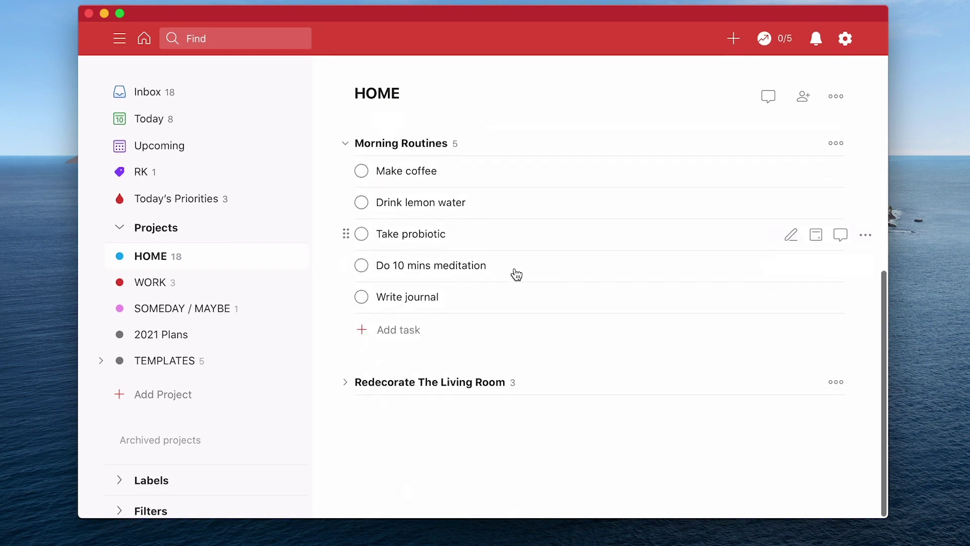
scroll(526, 302, up, 10)
scroll(528, 302, down, 4)
scroll(528, 302, down, 3)
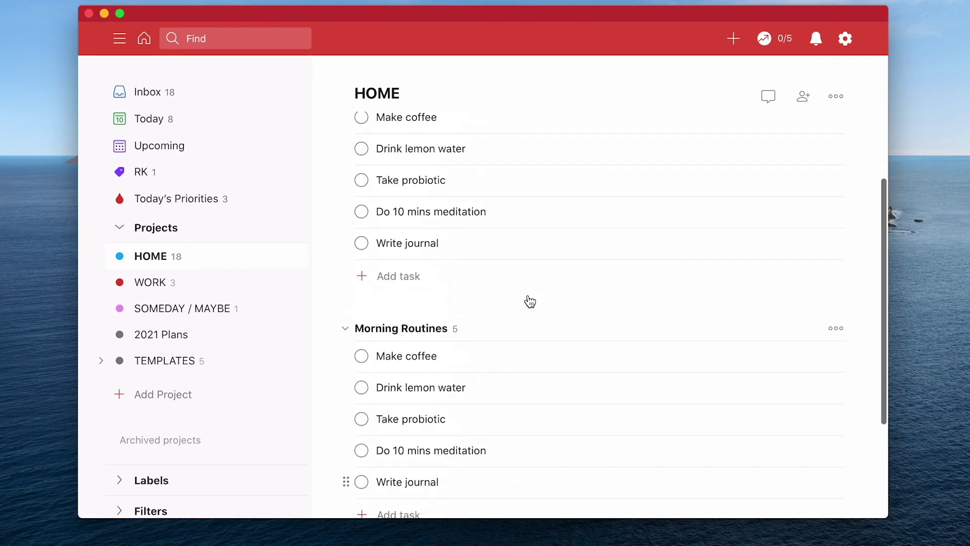
scroll(526, 301, up, 2)
click(362, 175)
click(361, 176)
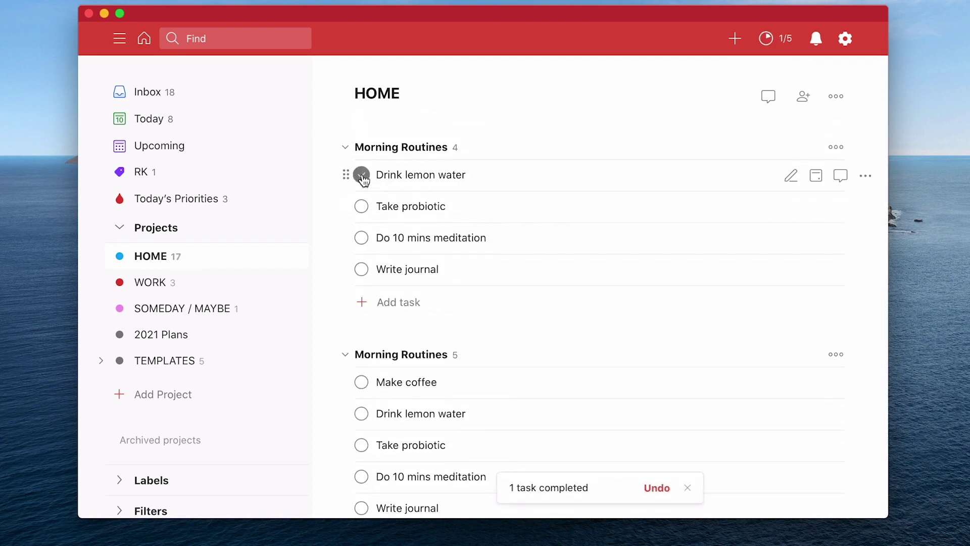
click(361, 175)
click(361, 175)
click(362, 175)
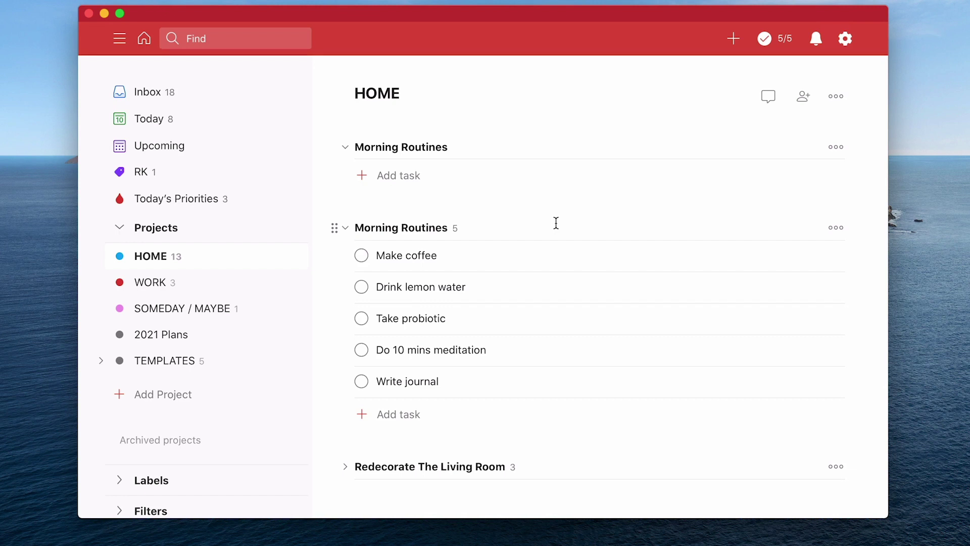
scroll(555, 222, up, 5)
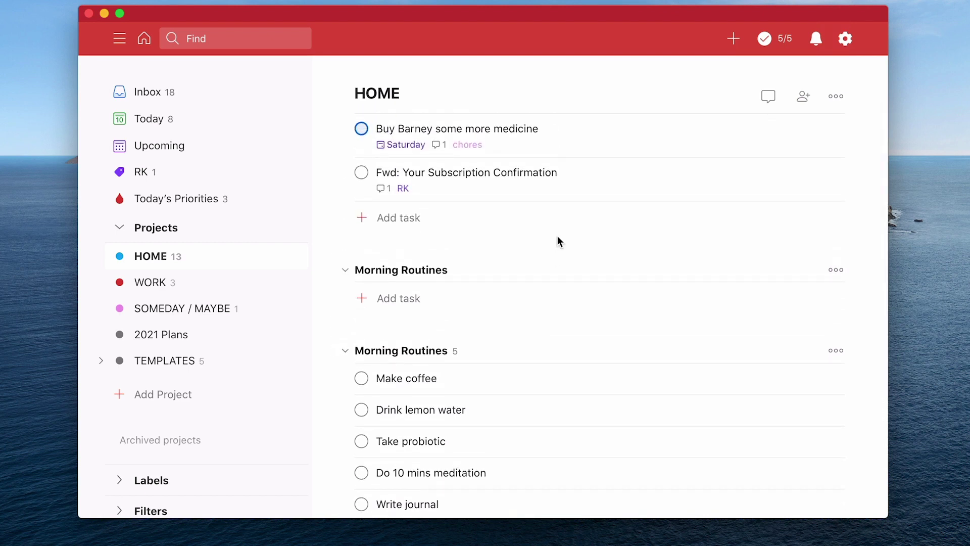
scroll(583, 242, up, 3)
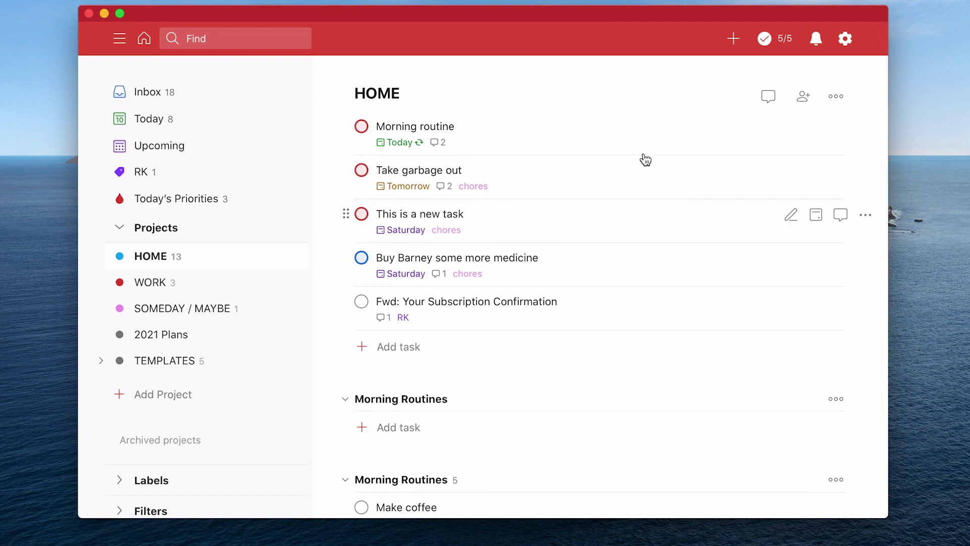
Step: In Settings, switch the Daily digest email to Yes, back to No, thanks, then close
click(845, 39)
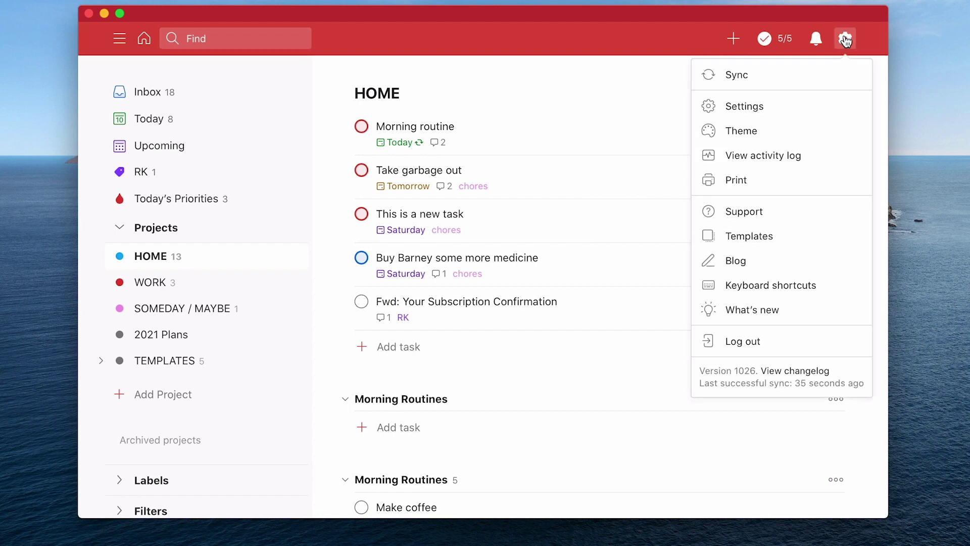
click(758, 108)
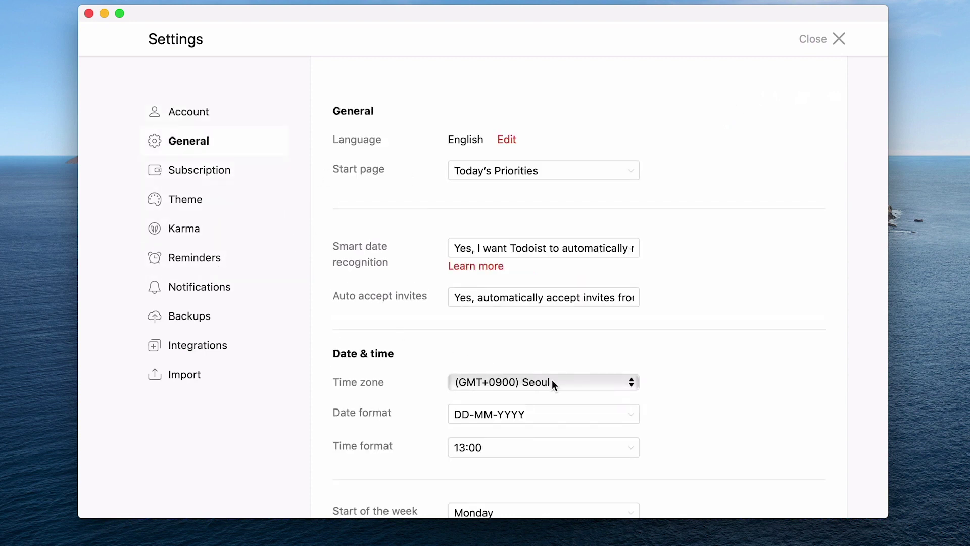
scroll(645, 374, down, 10)
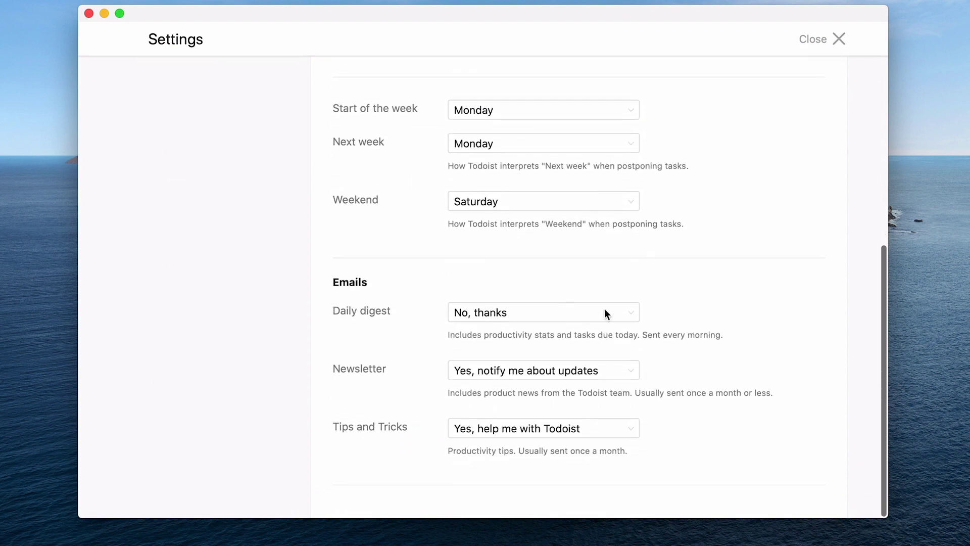
click(628, 311)
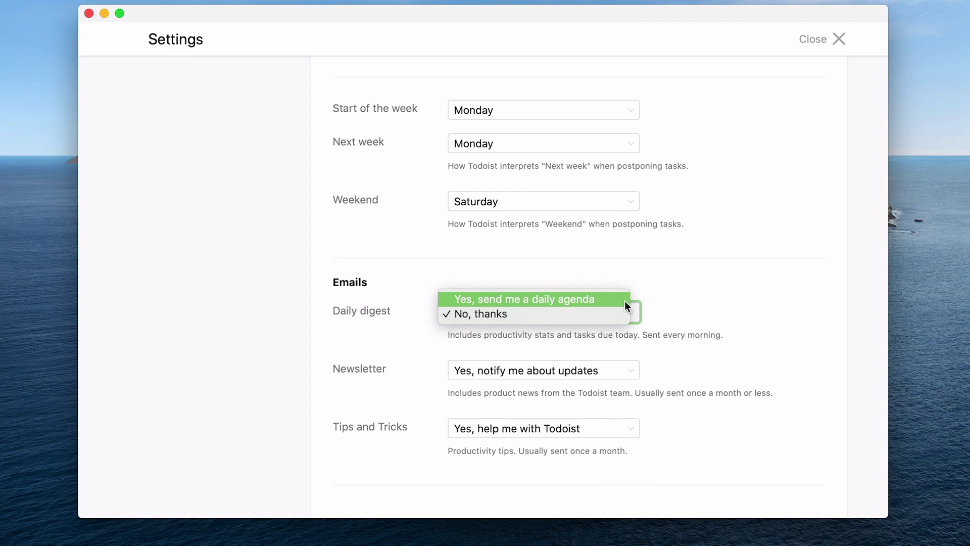
click(625, 302)
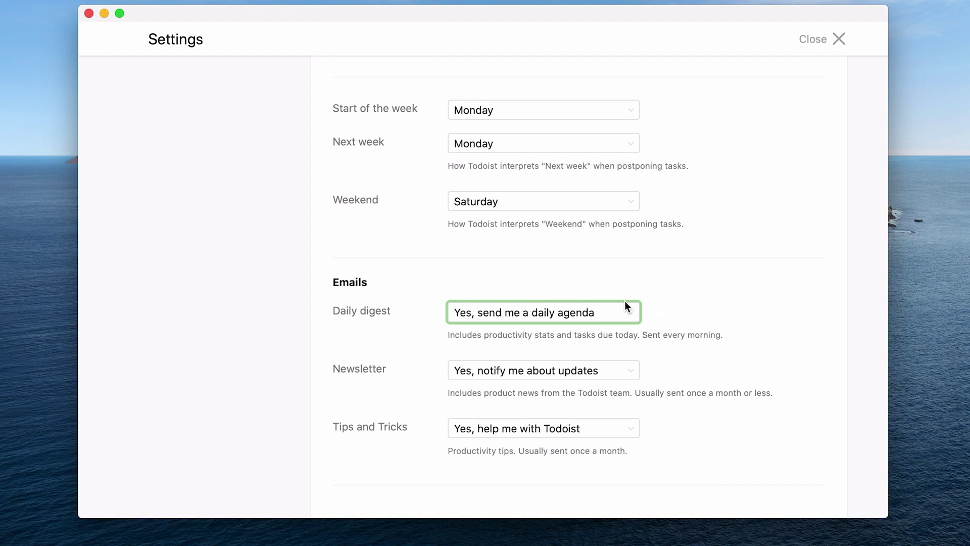
click(630, 313)
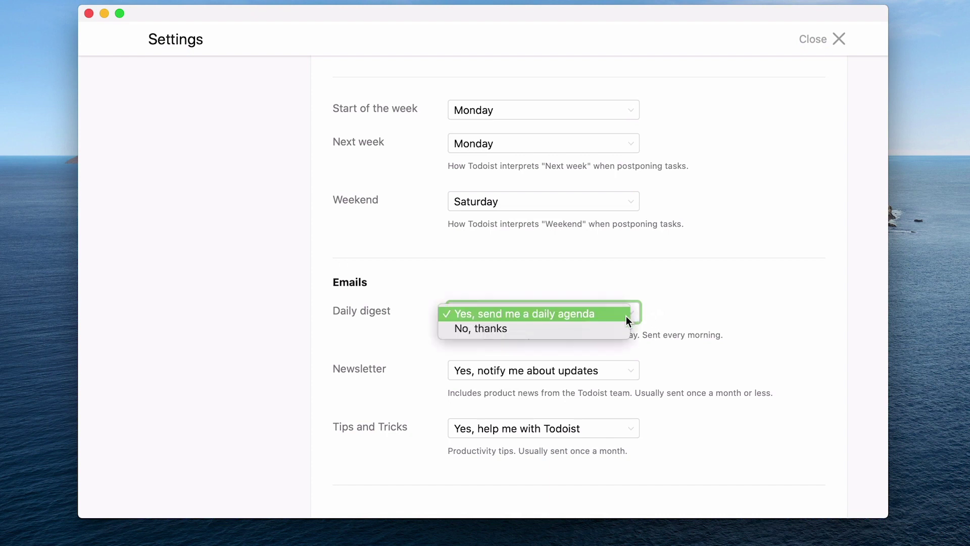
click(622, 328)
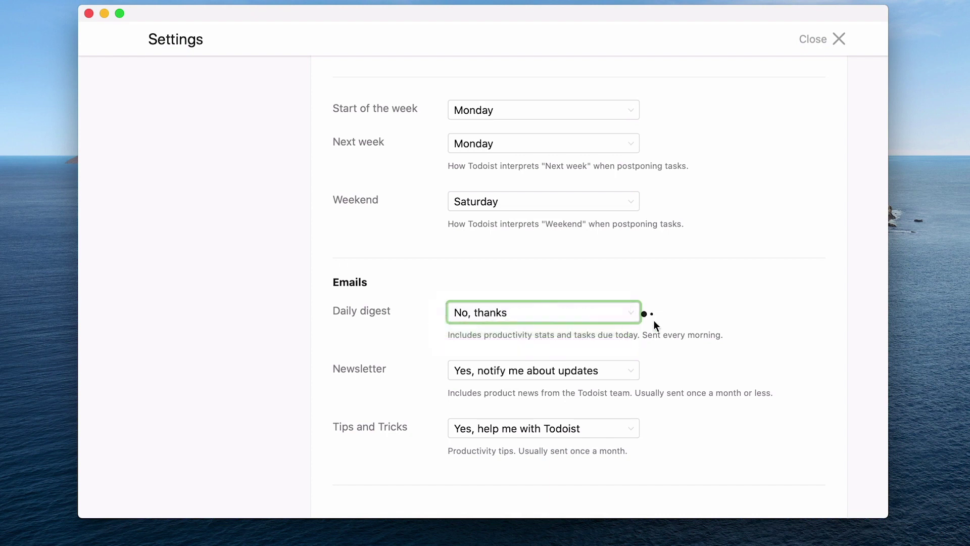
click(814, 38)
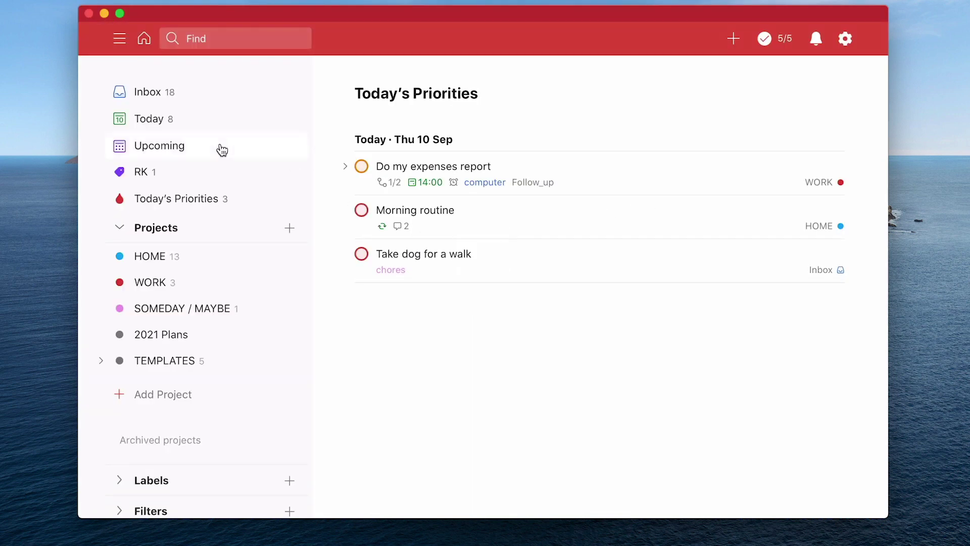
Step: In Upcoming, move one Review tasks for task to Fri 11 Sep
click(166, 149)
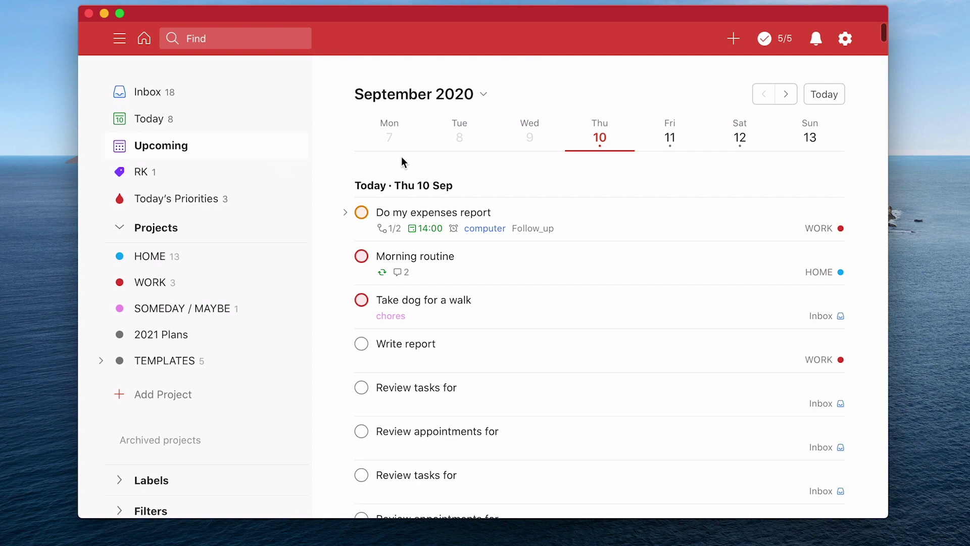
scroll(401, 156, down, 5)
scroll(401, 156, up, 4)
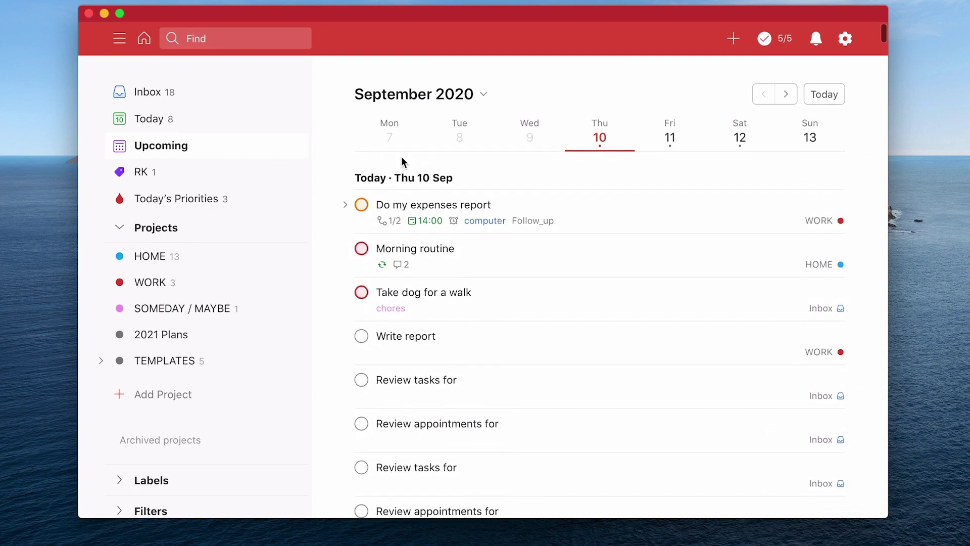
scroll(401, 156, down, 6)
scroll(401, 157, up, 2)
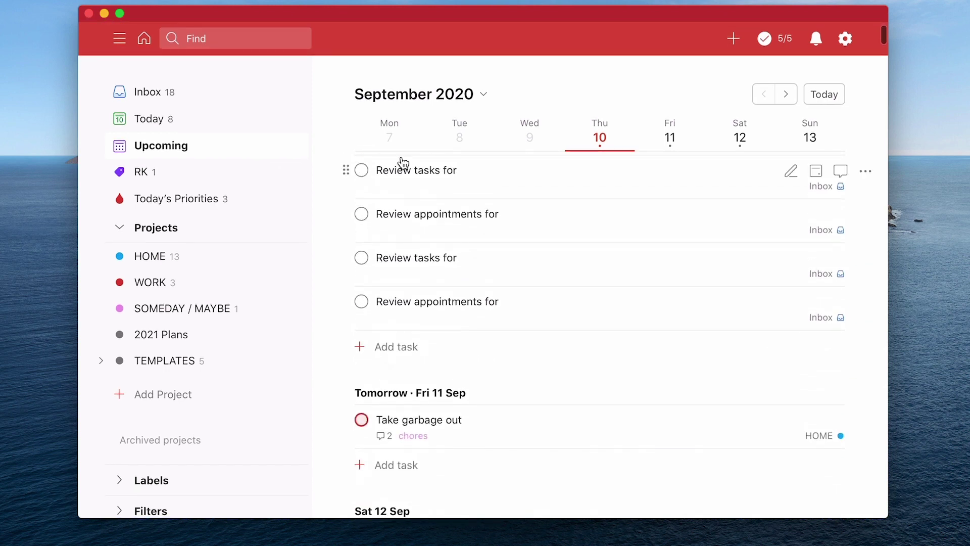
scroll(402, 163, down, 1)
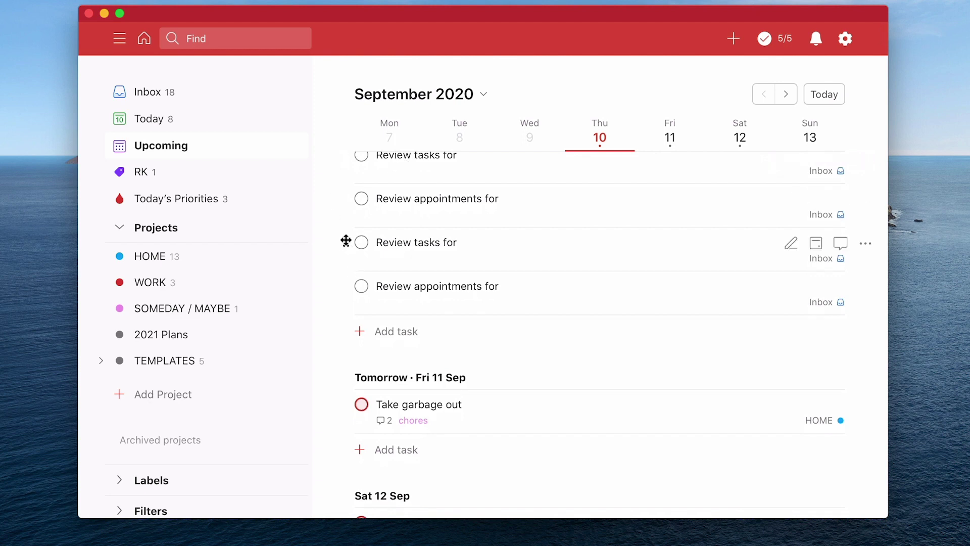
drag(345, 241, 533, 399)
scroll(546, 335, up, 5)
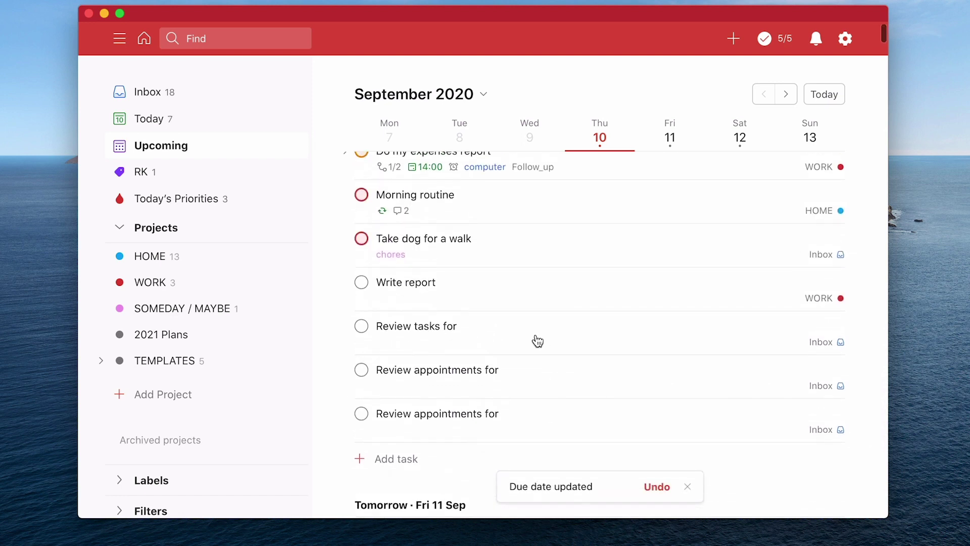
Step: Move Take dog for a walk to Sat 12 Sep and the medicine task to Fri 11 Sep
drag(347, 238, 352, 384)
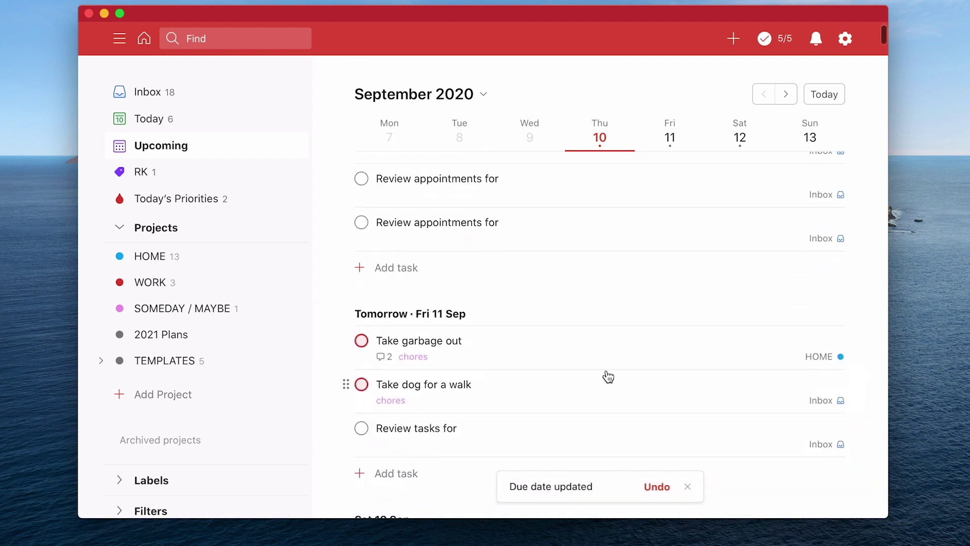
scroll(599, 369, down, 5)
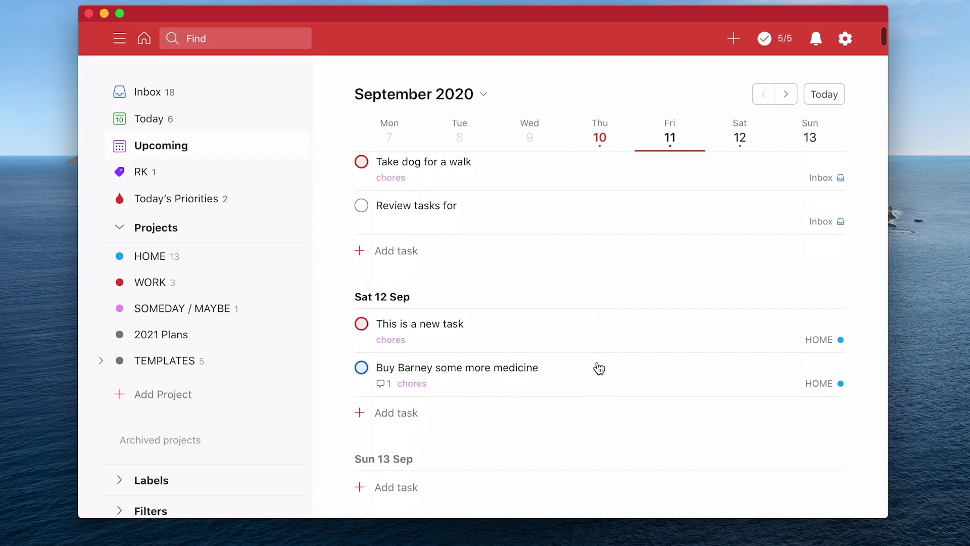
scroll(599, 368, up, 1)
drag(346, 204, 573, 353)
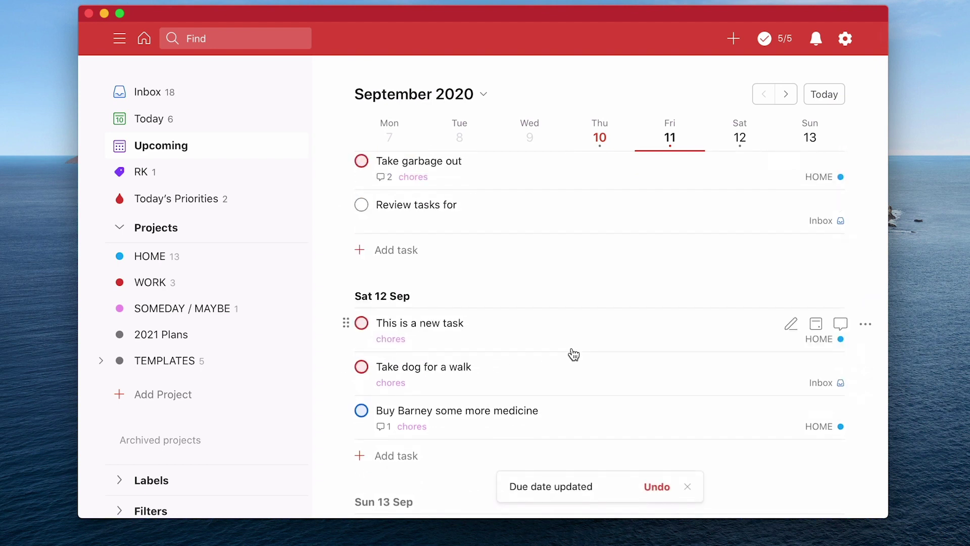
scroll(574, 353, down, 5)
scroll(574, 354, up, 5)
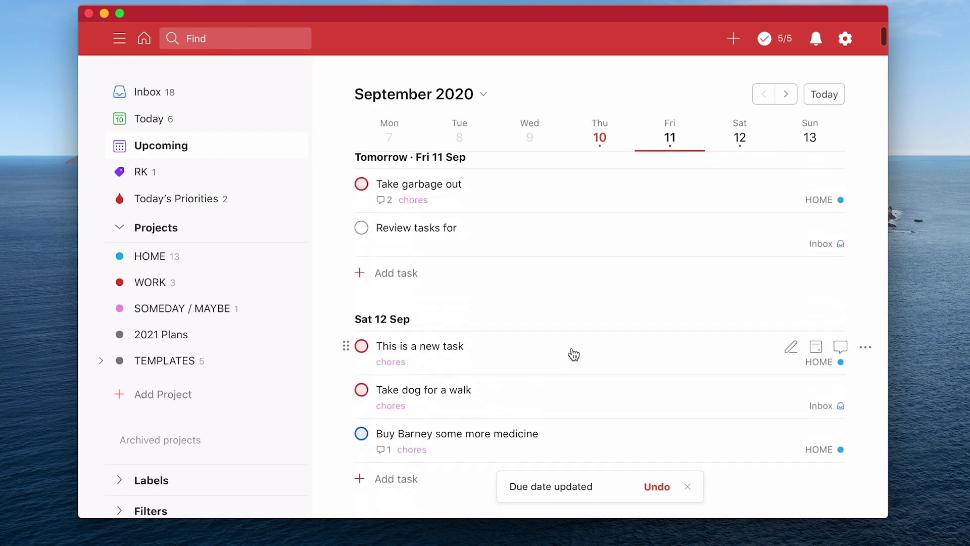
drag(347, 430, 341, 250)
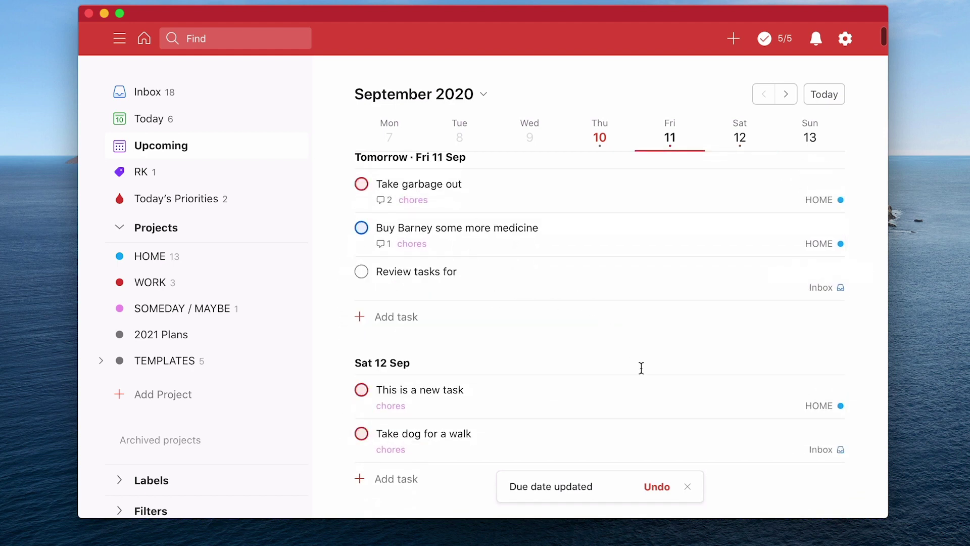
scroll(631, 385, up, 3)
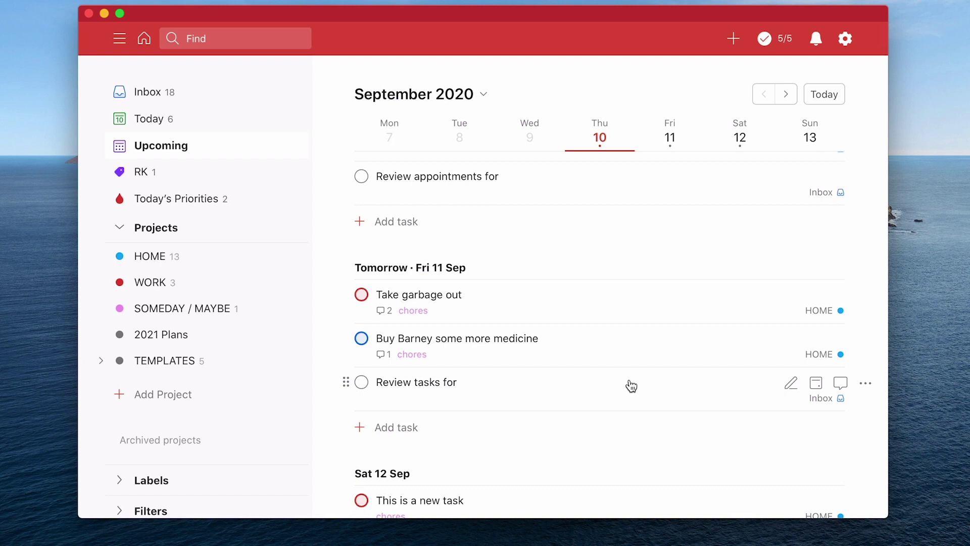
scroll(631, 386, up, 5)
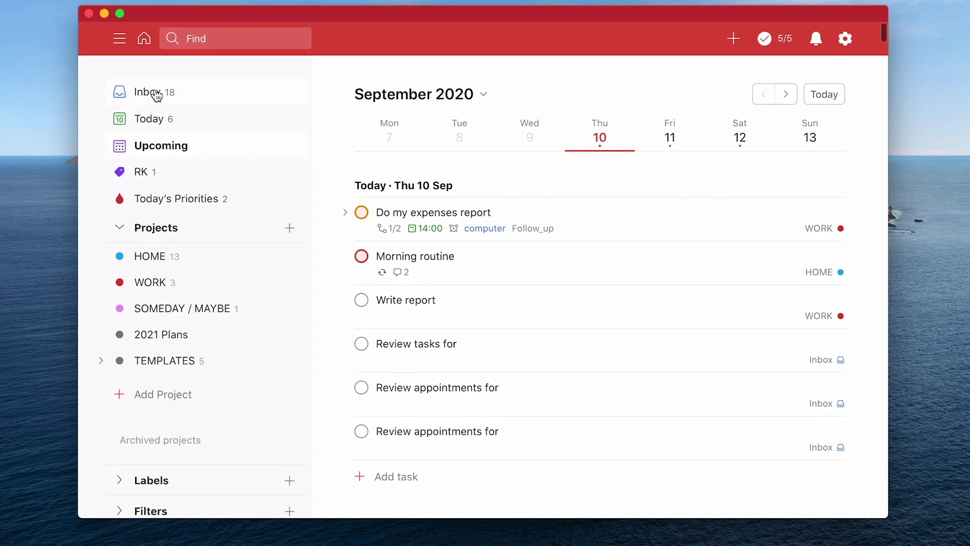
Step: Open the Inbox and check off all 17 tasks, from REMINDER Buy more coffee to Review appointments for
click(153, 92)
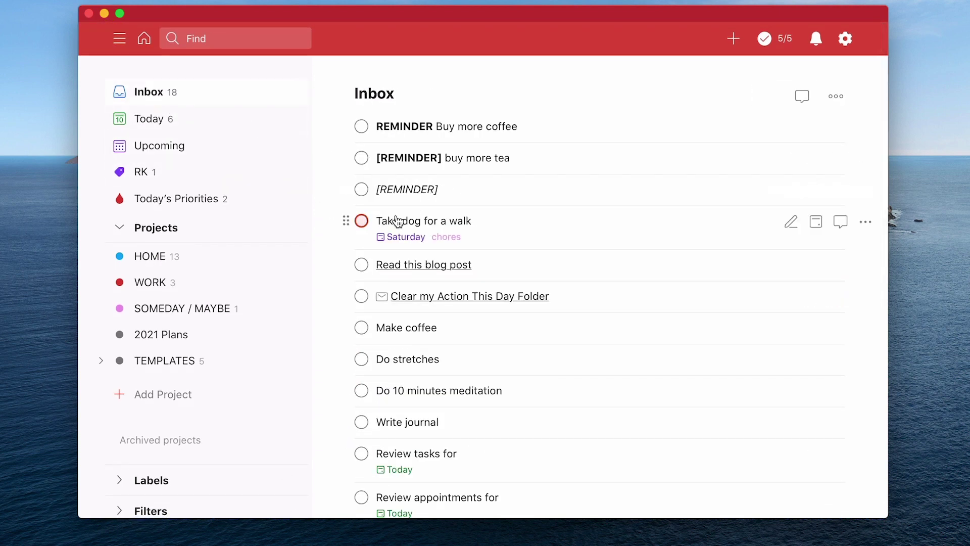
click(362, 127)
click(362, 127)
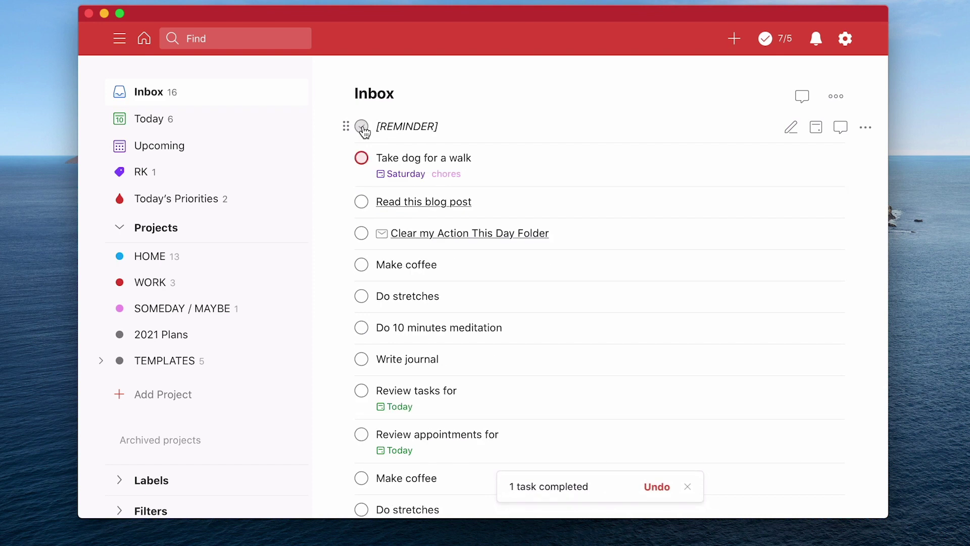
click(362, 127)
click(361, 127)
click(362, 126)
click(362, 127)
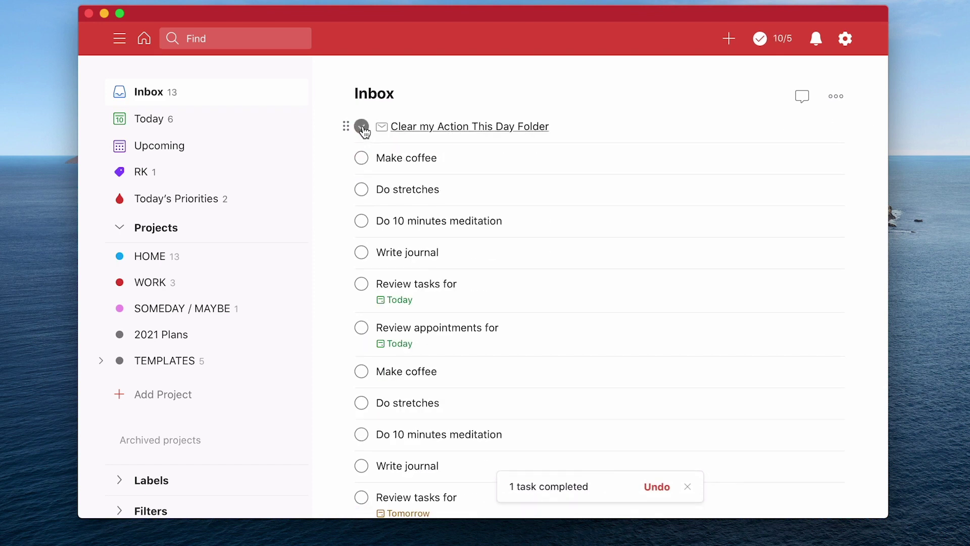
click(361, 127)
click(362, 127)
click(362, 127)
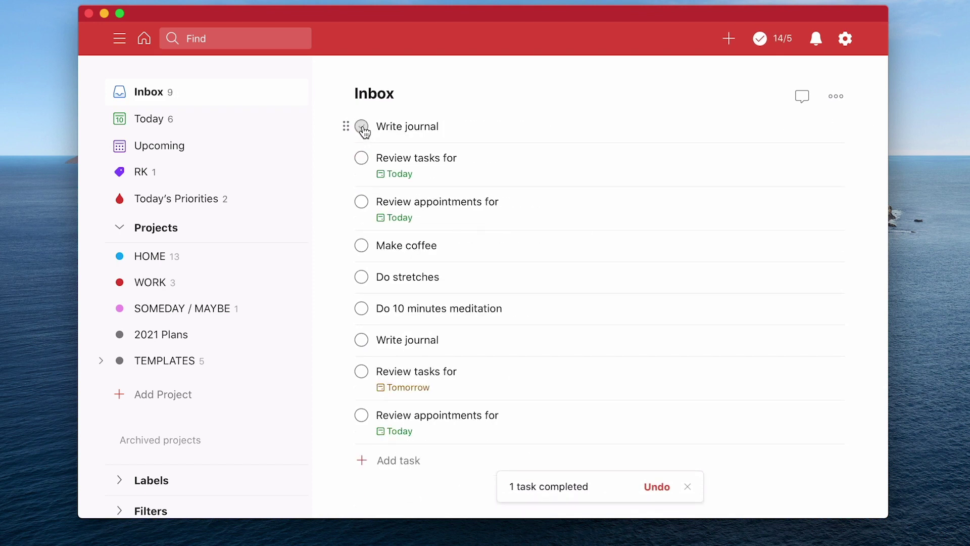
click(361, 127)
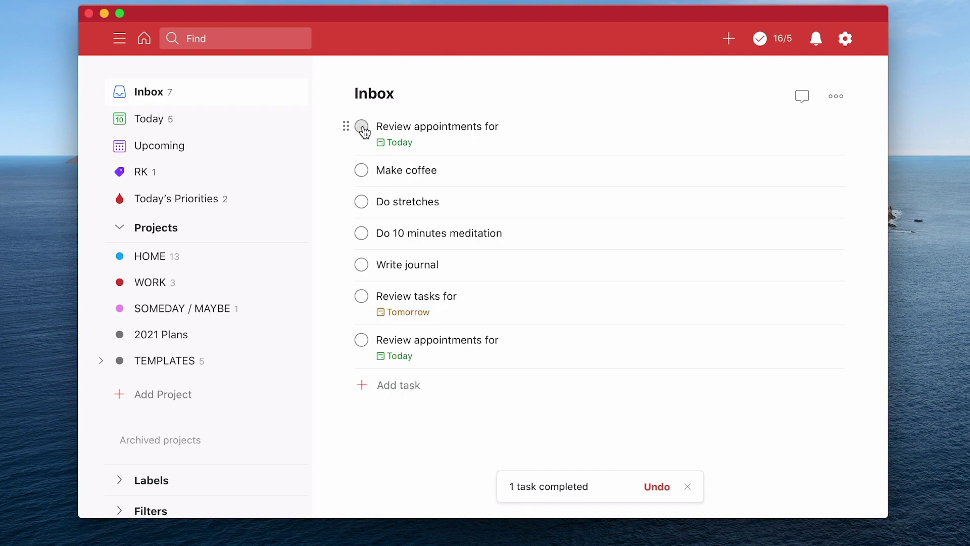
click(362, 128)
click(362, 128)
click(362, 128)
click(362, 127)
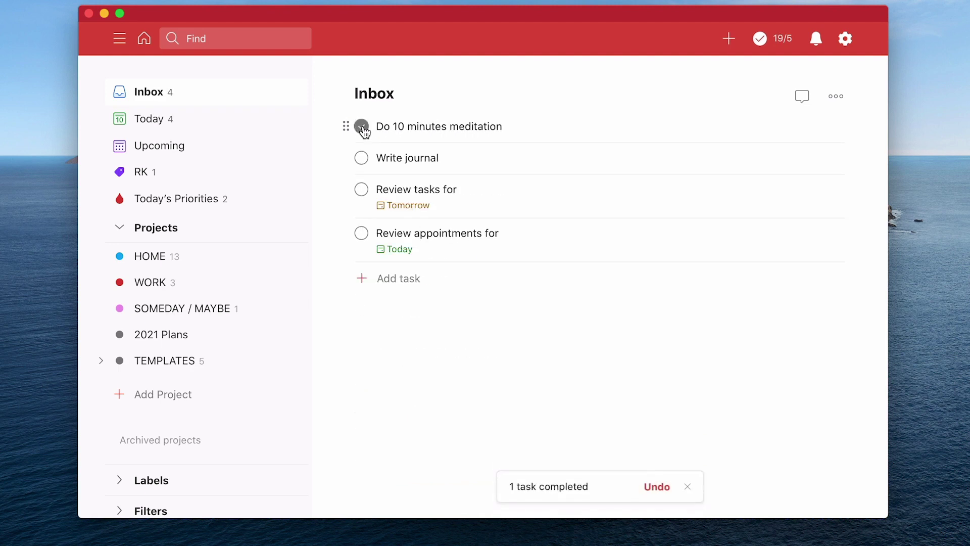
click(362, 128)
click(362, 127)
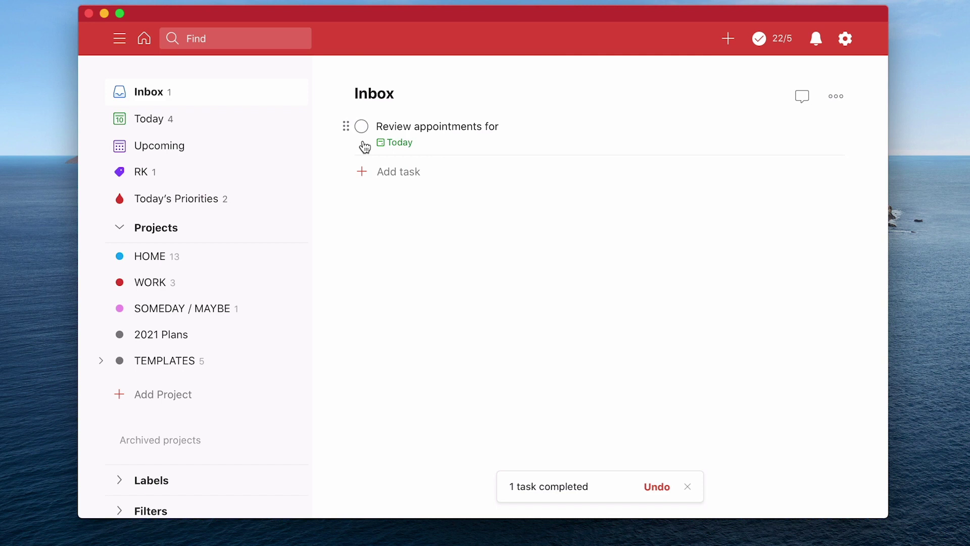
click(362, 128)
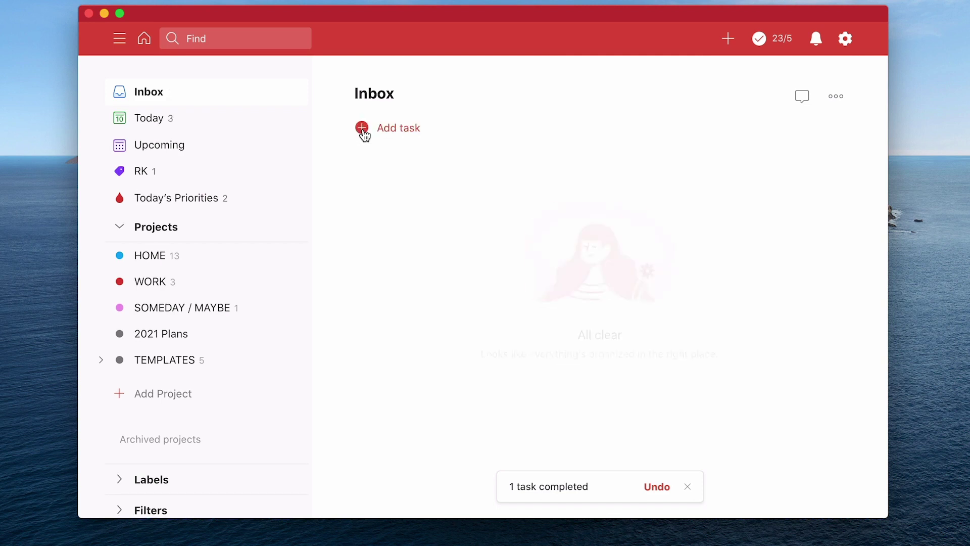
Step: Start a new Inbox task typing the verbs 'Call / follow up / write / create / buy / do'
click(407, 133)
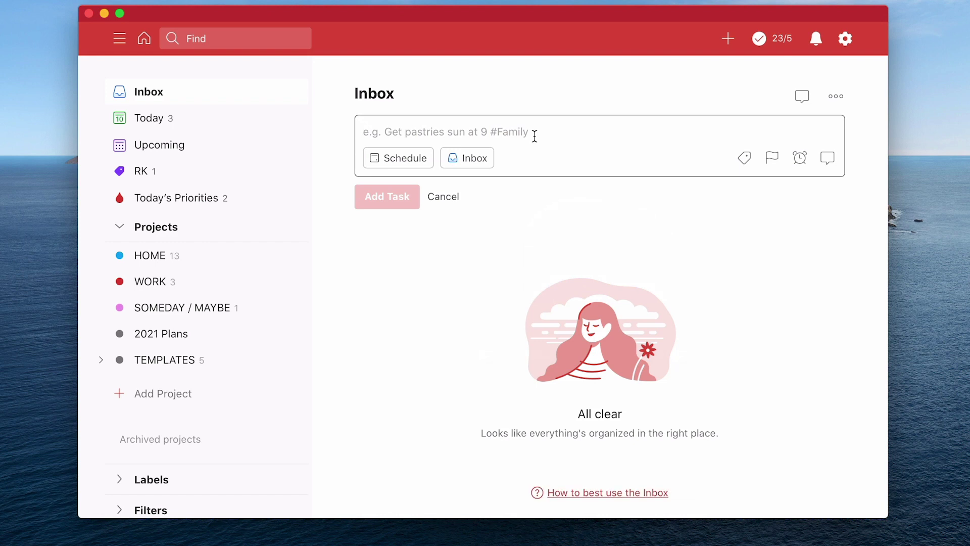
text(Call)
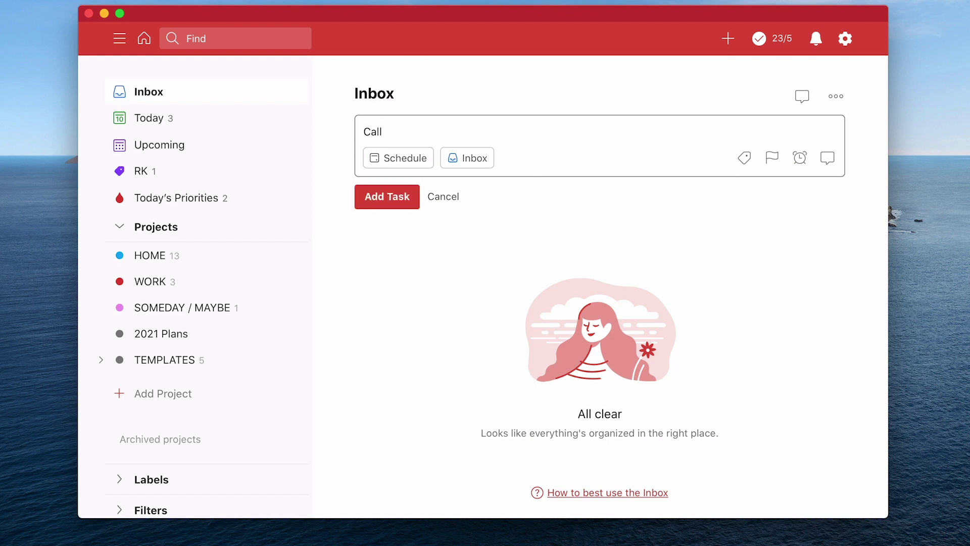
text( / follow up / write / create)
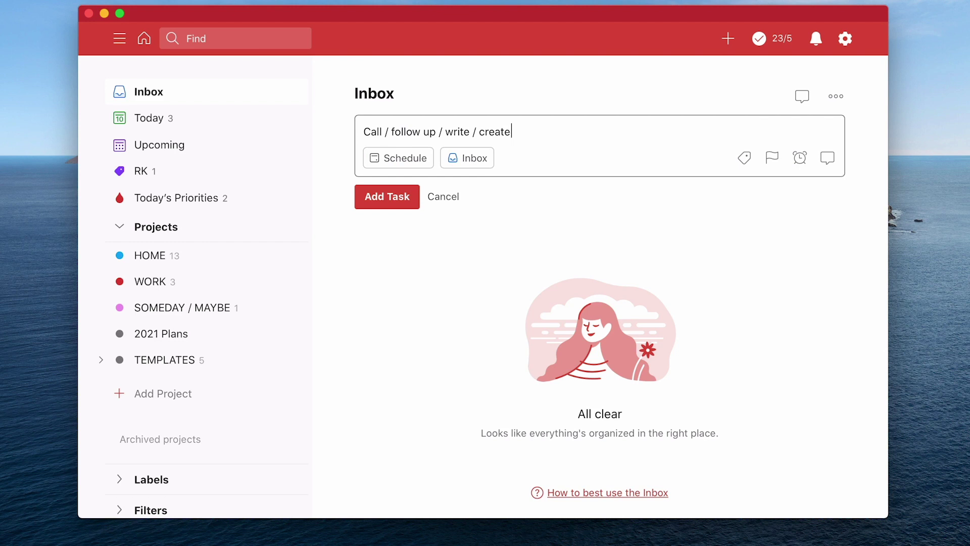
text(/ buy / do)
Step: Trim the task to 'Call' and add the contact's name plus 'about next week's golf match'
drag(564, 133, 382, 126)
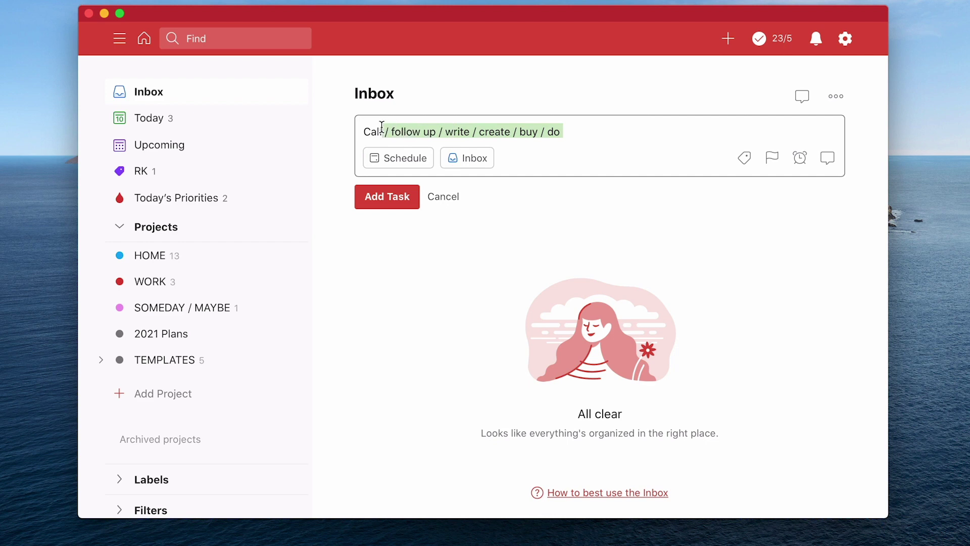
key(BackSpace)
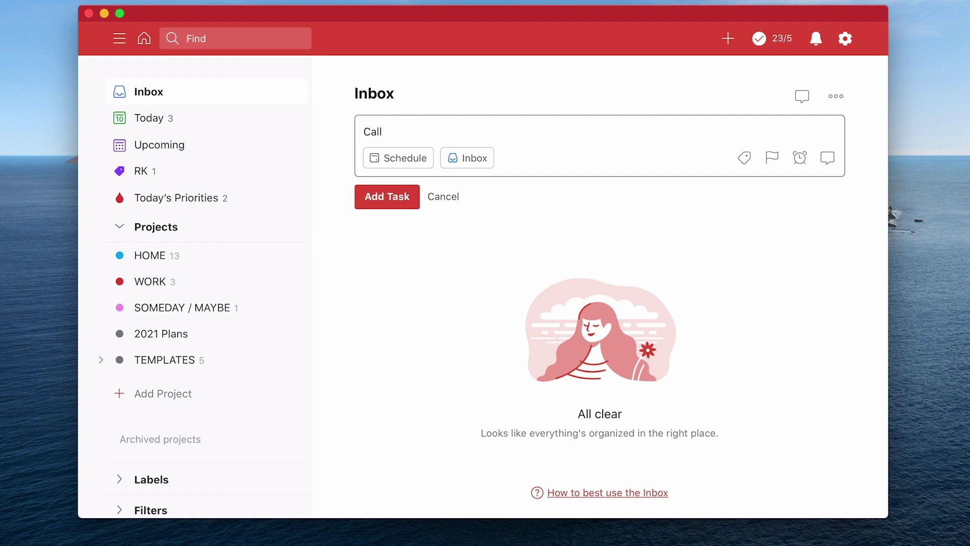
text(Jeff about next week)
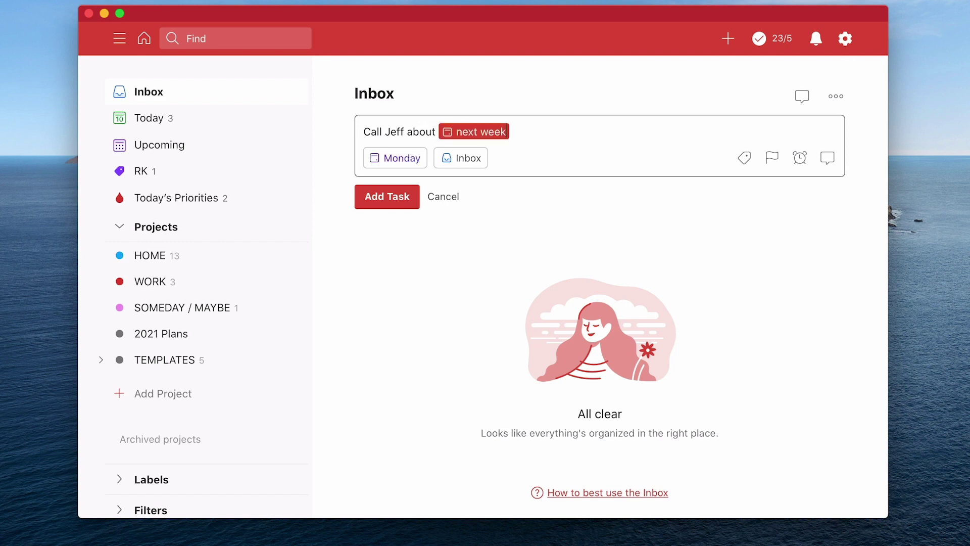
text('s gold)
key(BackSpace)
text(f )
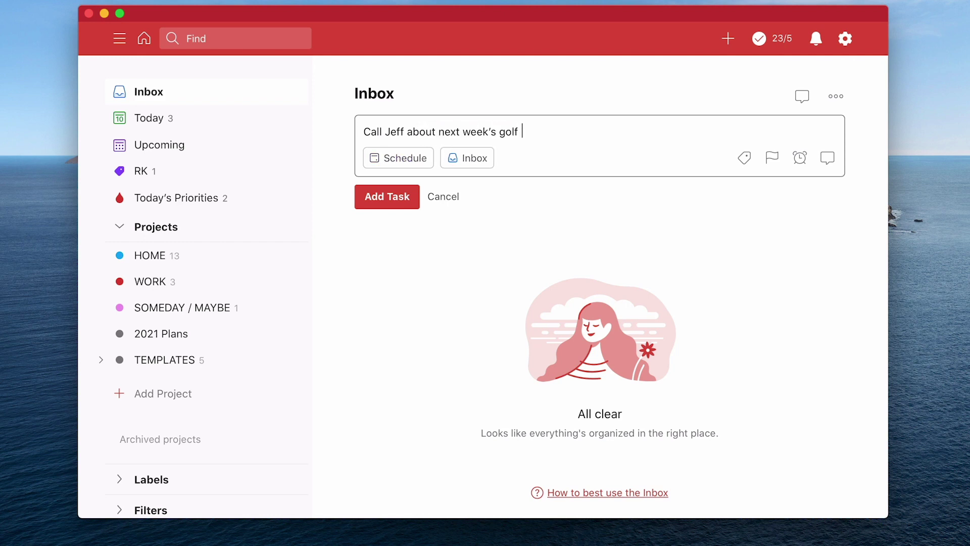
text(match)
Step: Save the task about calling a friend regarding next week's golf match to the Inbox
click(400, 198)
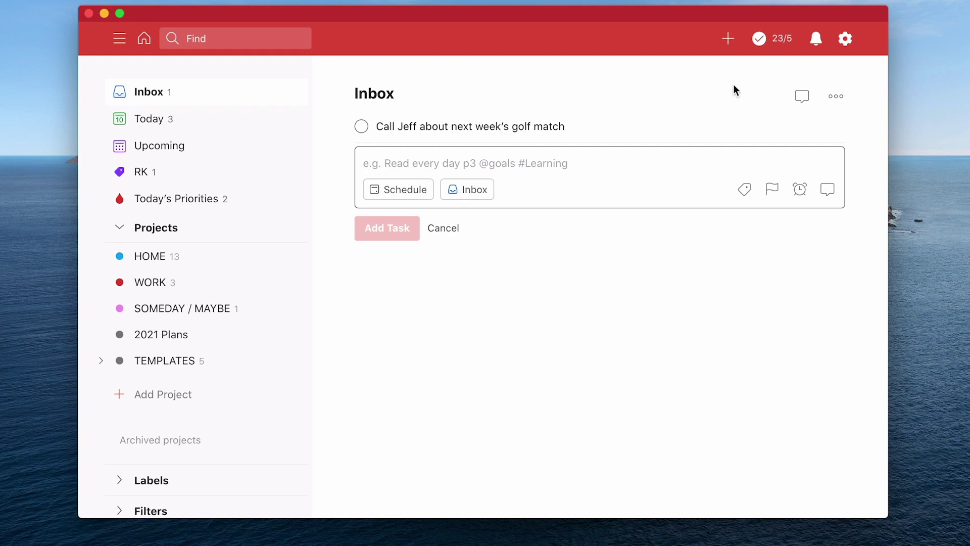
Step: Review the productivity overview's Daily, Weekly and Karma views, ending on Novice level at 868 points
click(782, 40)
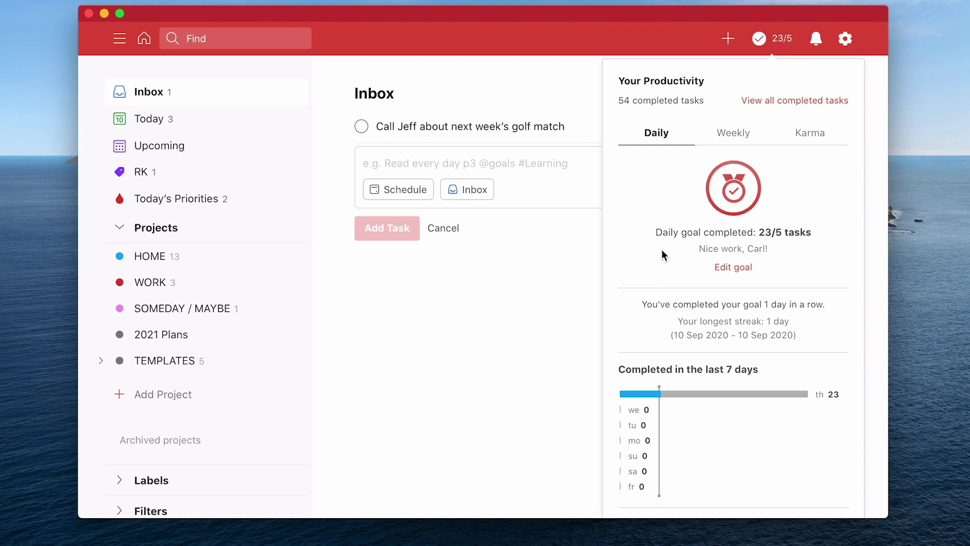
mouse_move(708, 402)
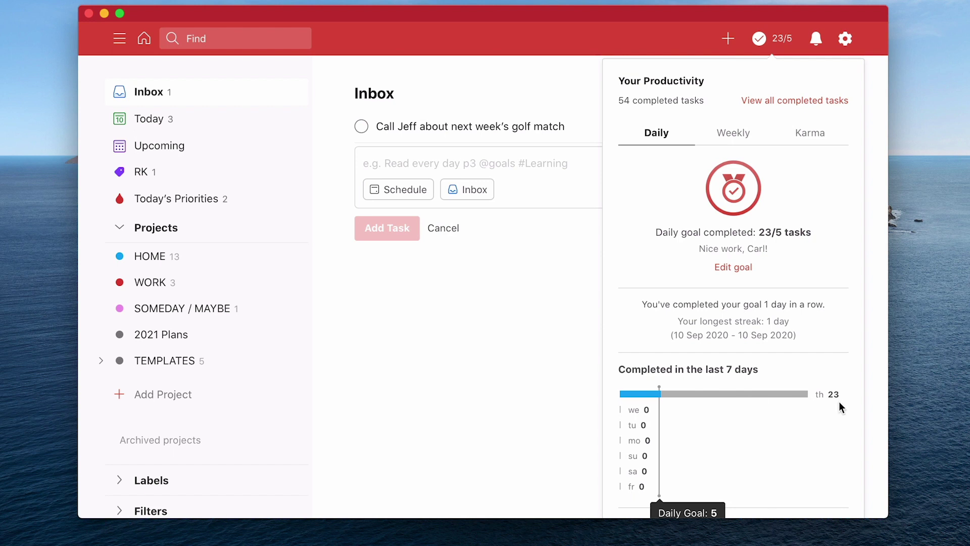
click(733, 134)
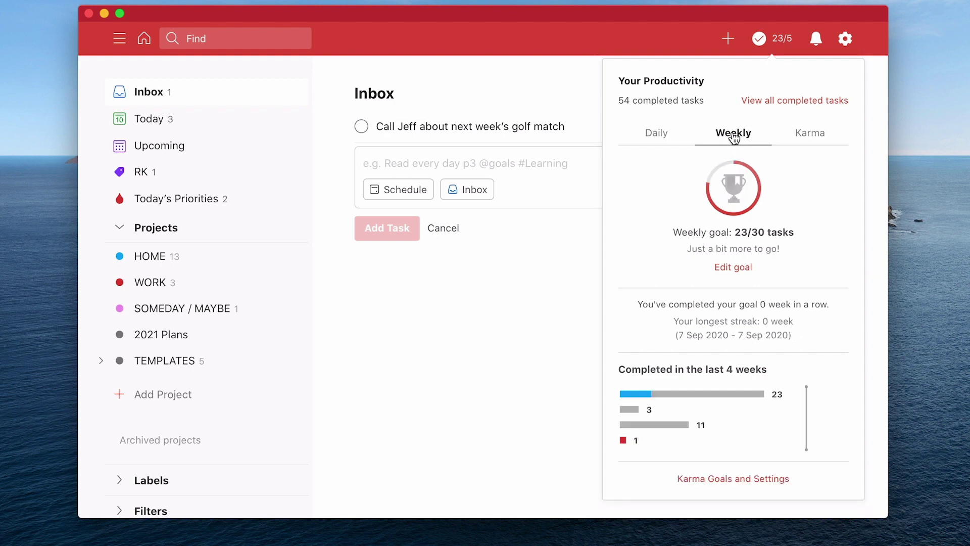
mouse_move(684, 450)
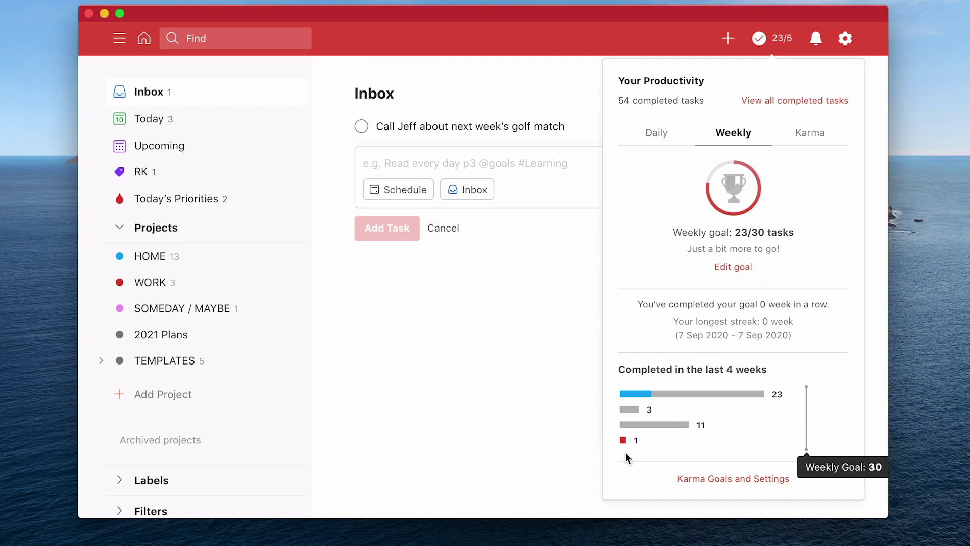
click(810, 136)
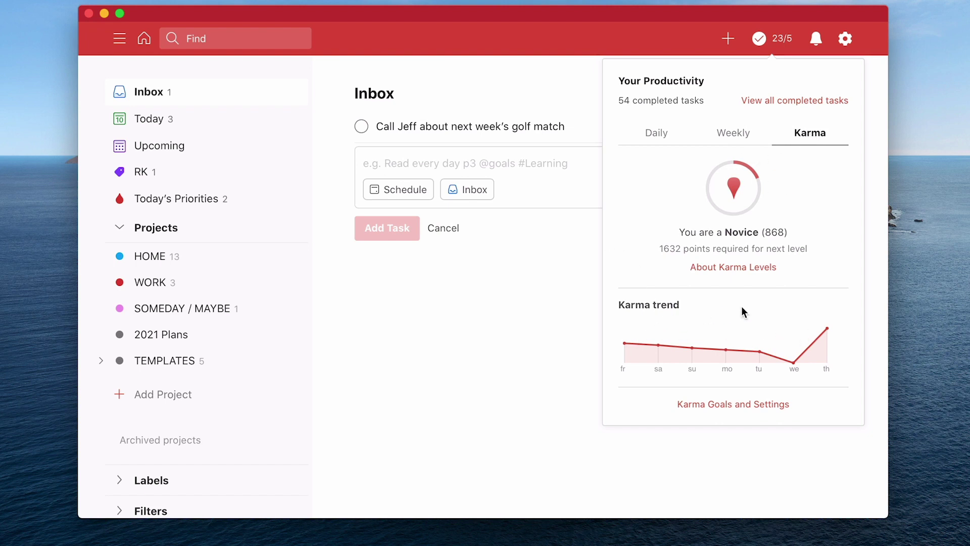
Step: In Karma goals settings, enter and save a daily goal of 10 and a weekly goal of 50
click(724, 409)
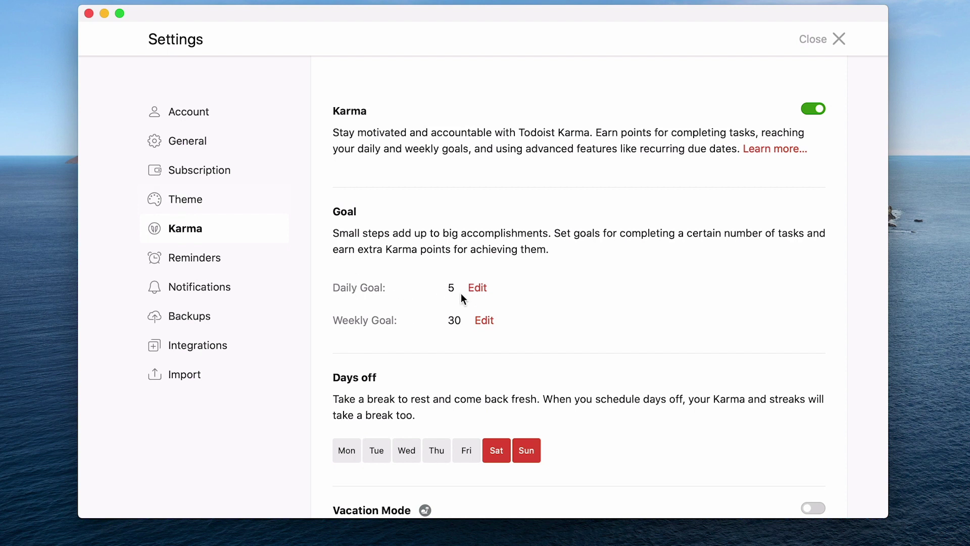
click(477, 288)
key(BackSpace)
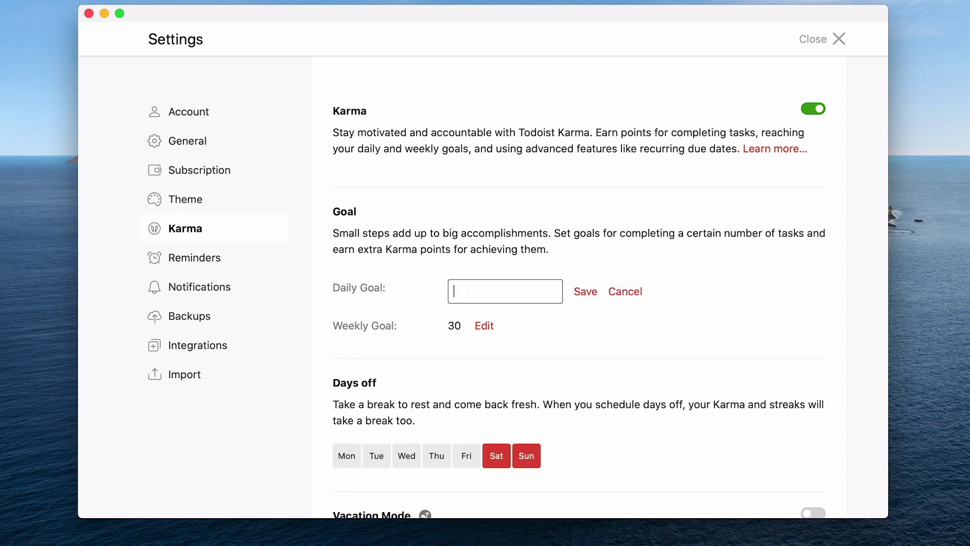
text(10)
click(485, 326)
double_click(471, 328)
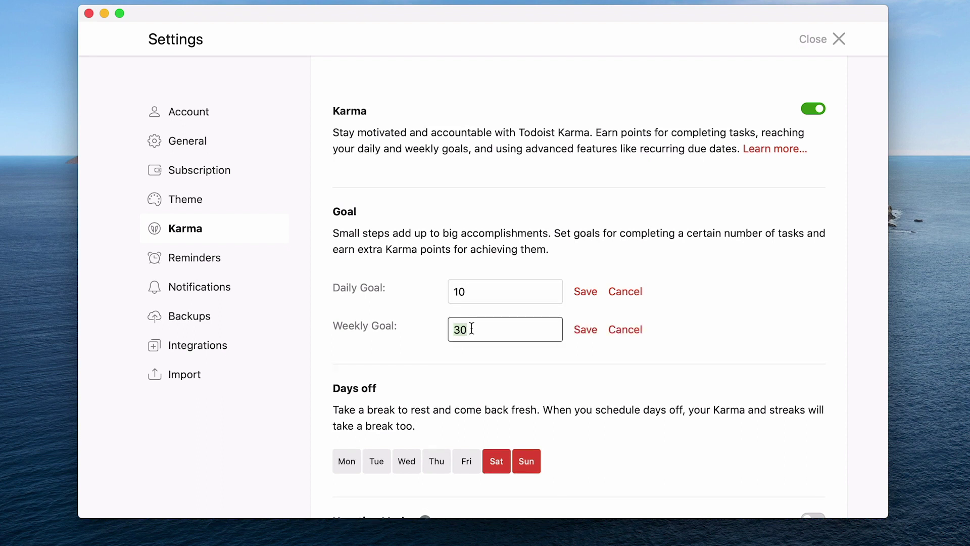
text(50)
scroll(372, 387, down, 2)
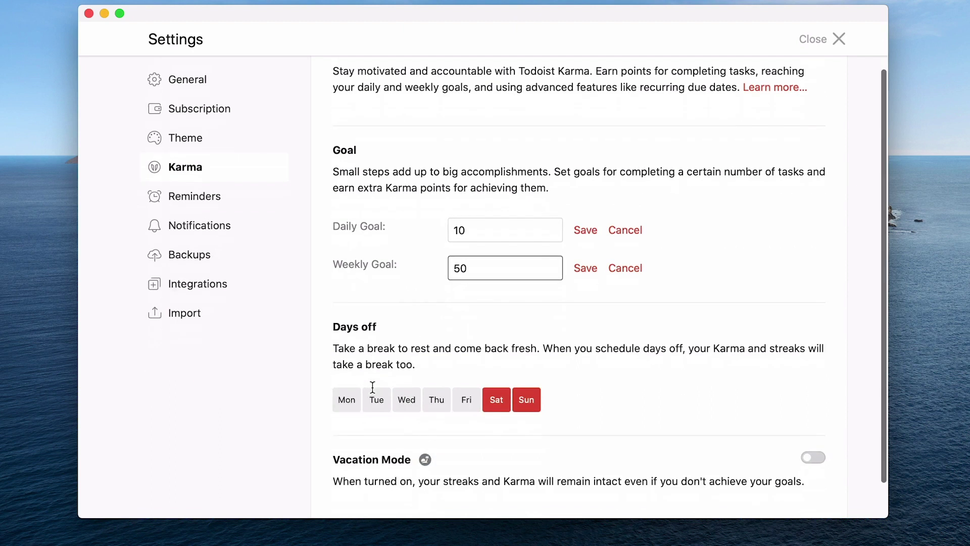
scroll(372, 387, down, 1)
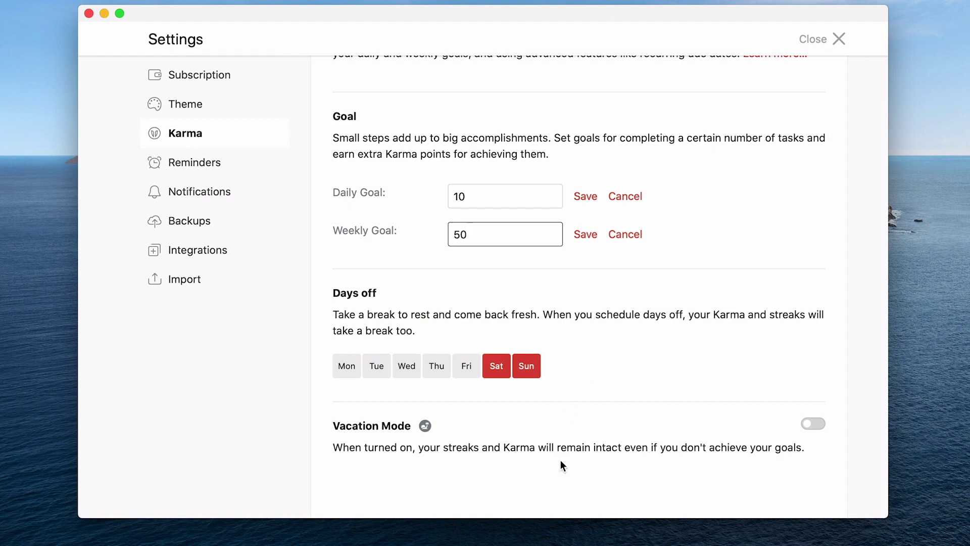
scroll(562, 463, down, 1)
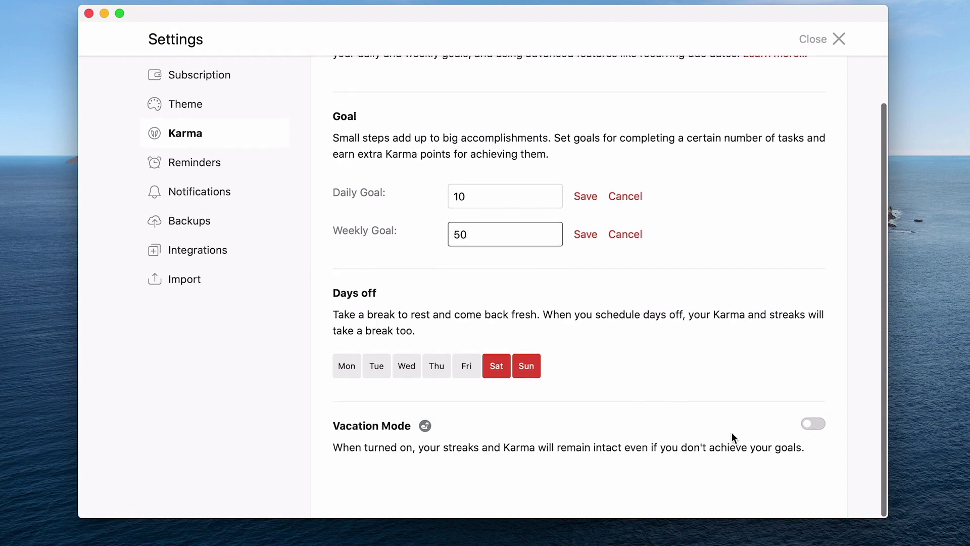
scroll(630, 414, up, 3)
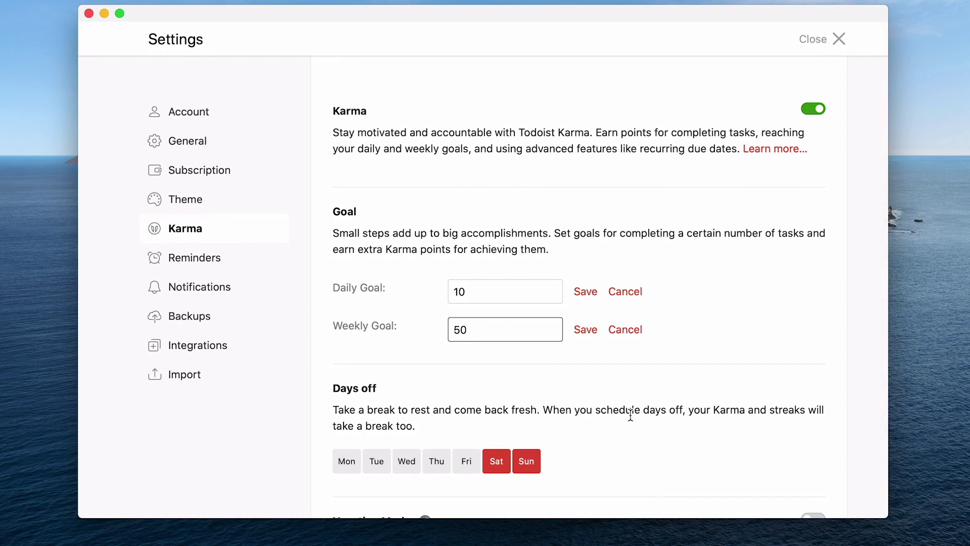
click(594, 298)
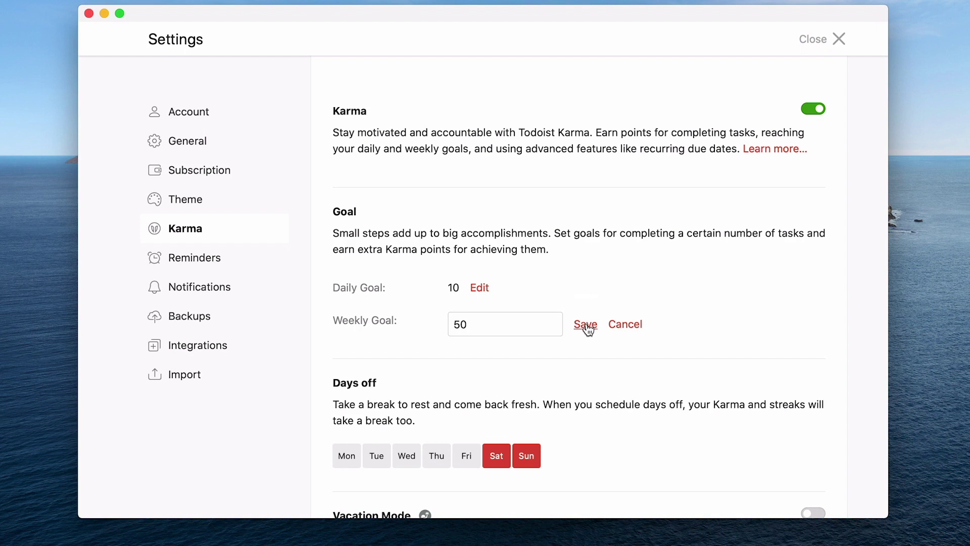
click(586, 325)
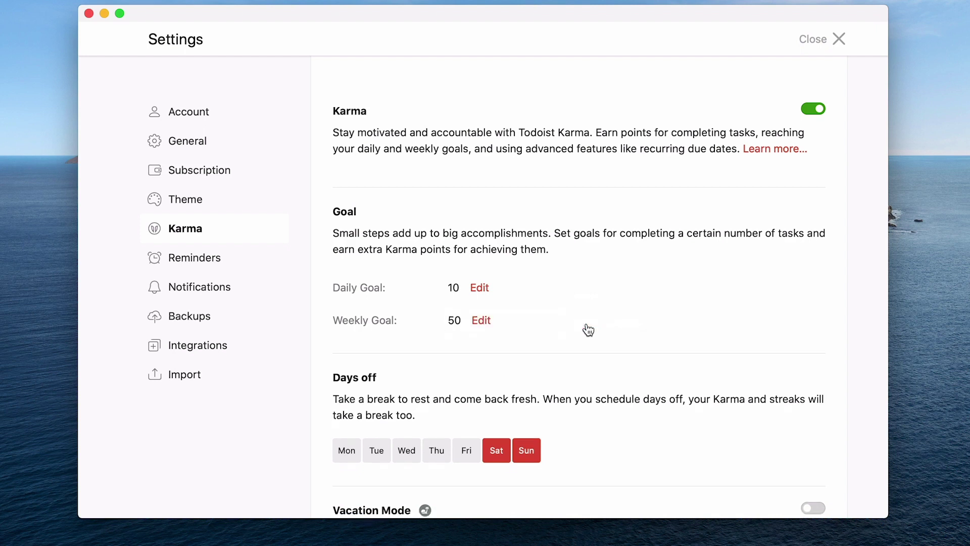
Step: Close Settings and recheck the productivity overview, now reading 23/10
click(823, 45)
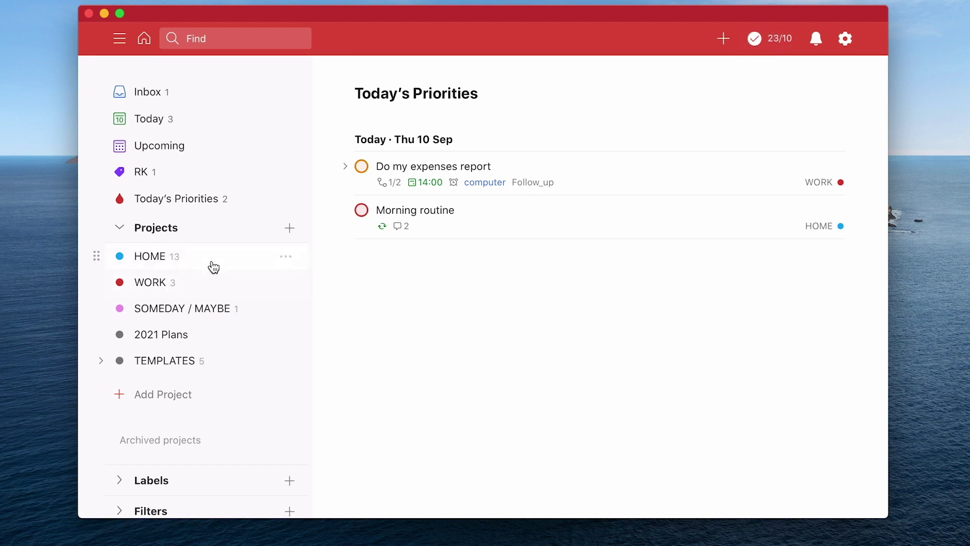
click(771, 45)
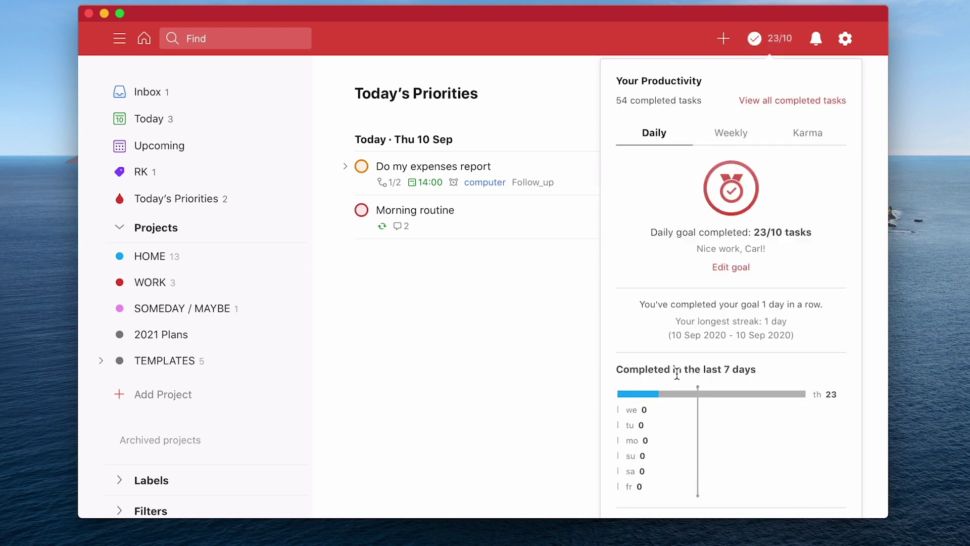
mouse_move(651, 397)
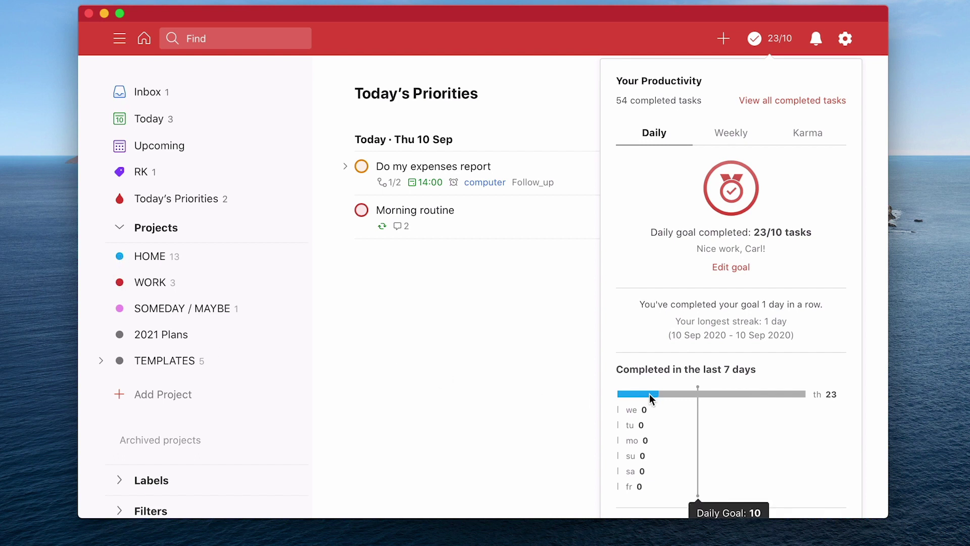
Step: In the WORK project, complete the expenses report and Write report tasks, then check progress at 26/10
click(157, 287)
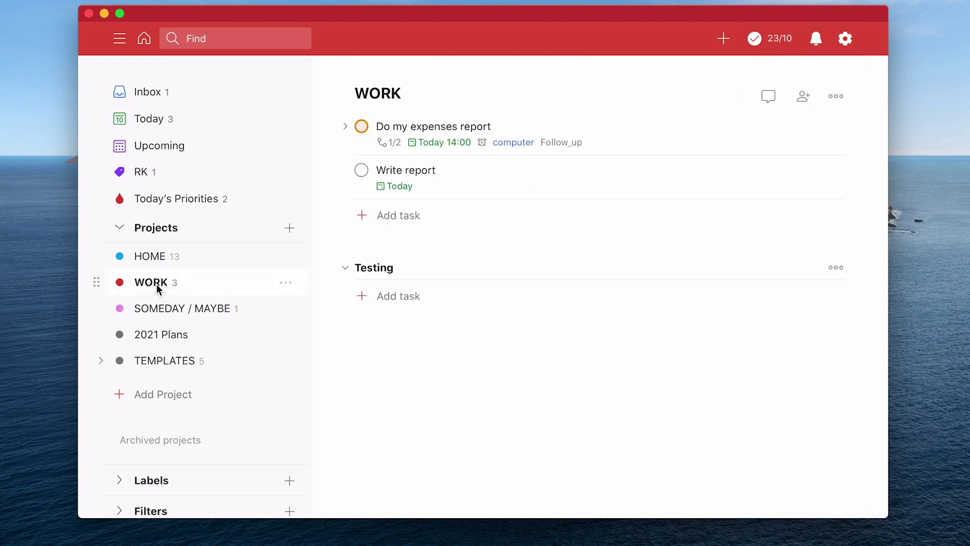
click(361, 126)
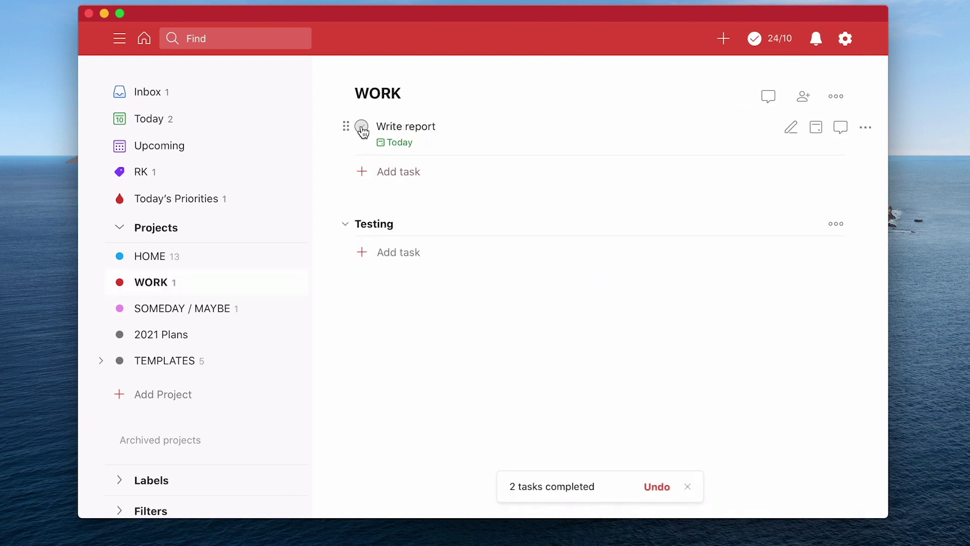
click(361, 127)
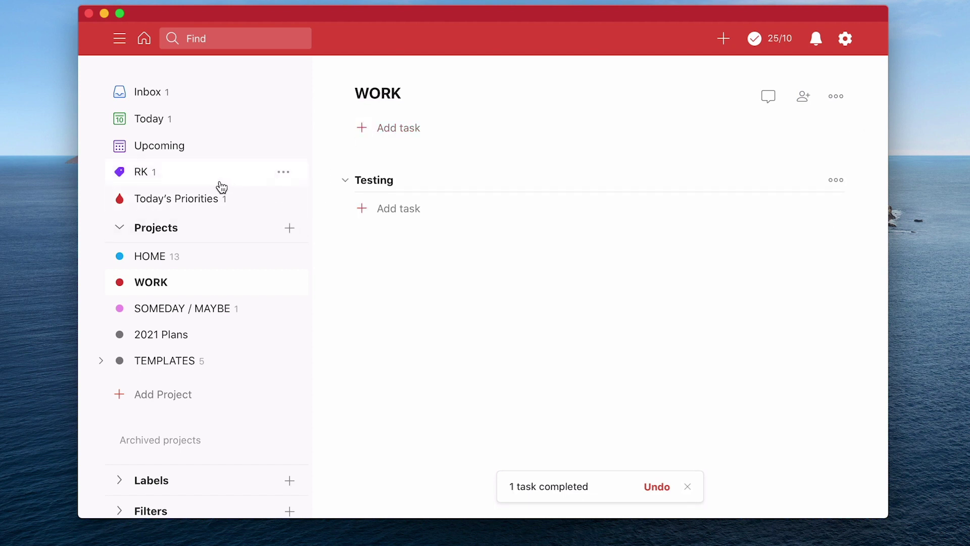
click(758, 43)
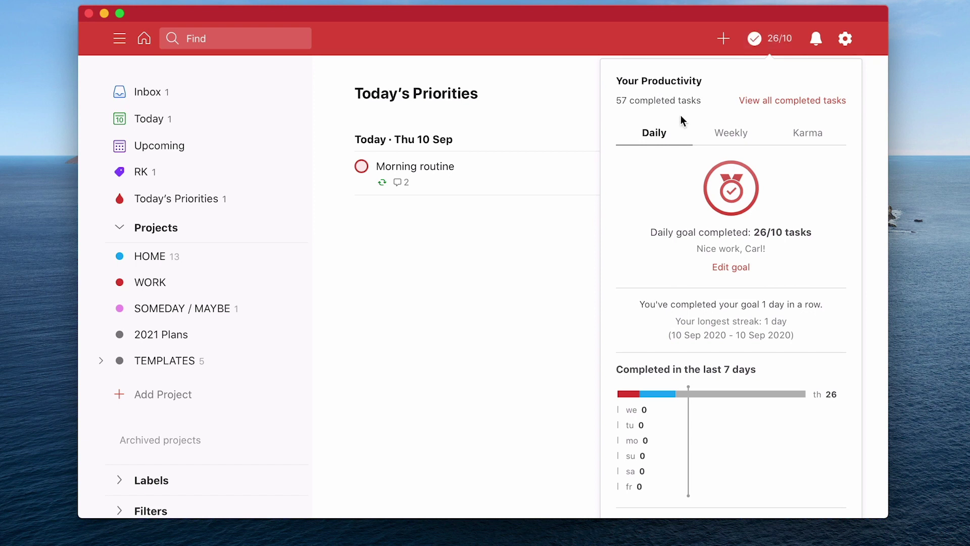
mouse_move(633, 394)
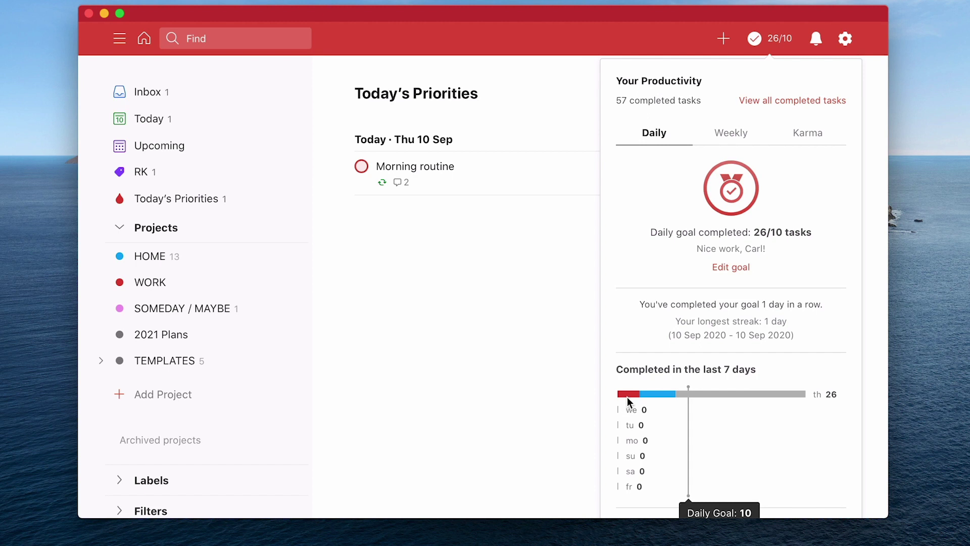